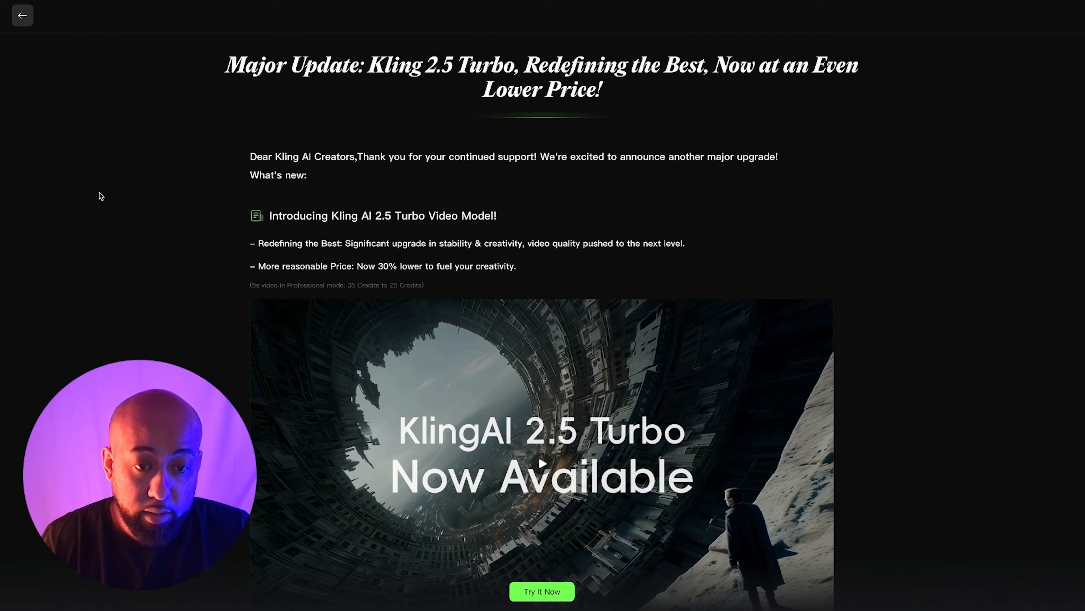
# - Read through the Kling AI 2.5 Turbo update announcement and its showcase examples
pyautogui.scroll(-2, 127, 195)
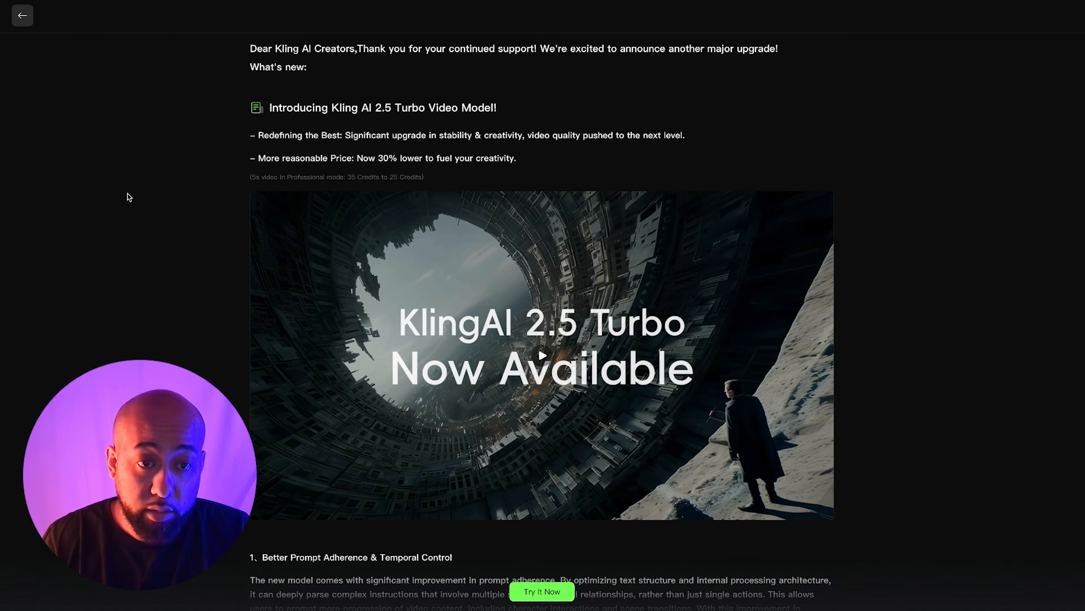
pyautogui.scroll(2, 127, 194)
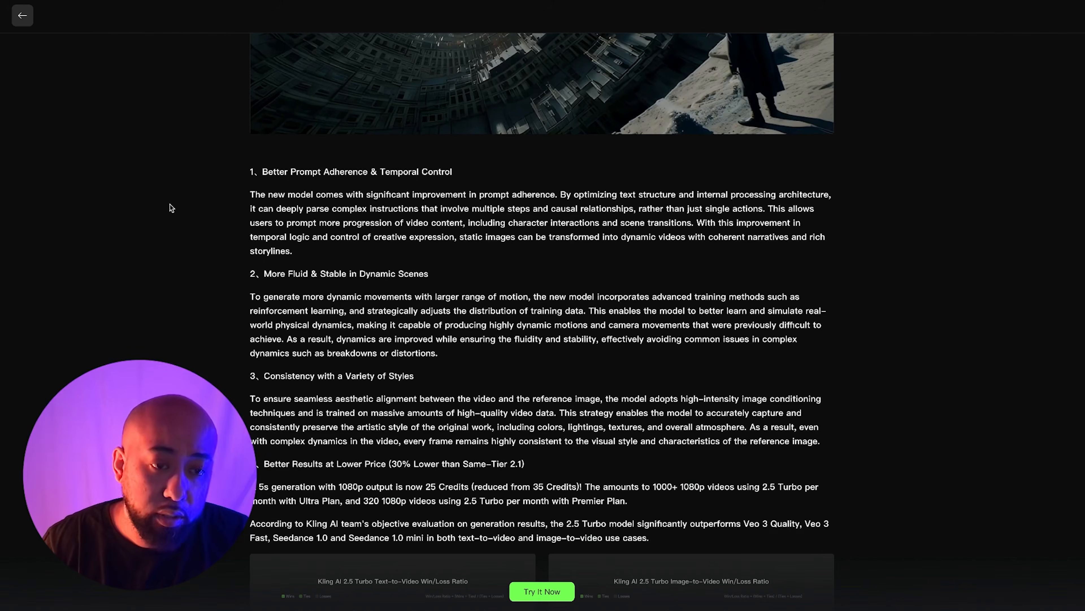
pyautogui.scroll(-2, 169, 204)
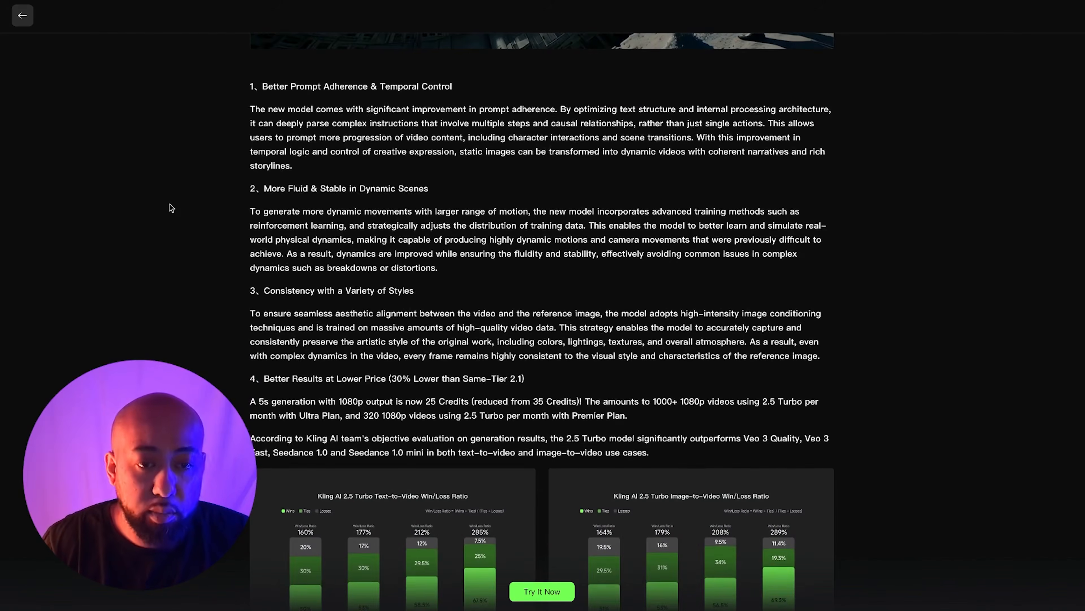
pyautogui.scroll(-1, 169, 208)
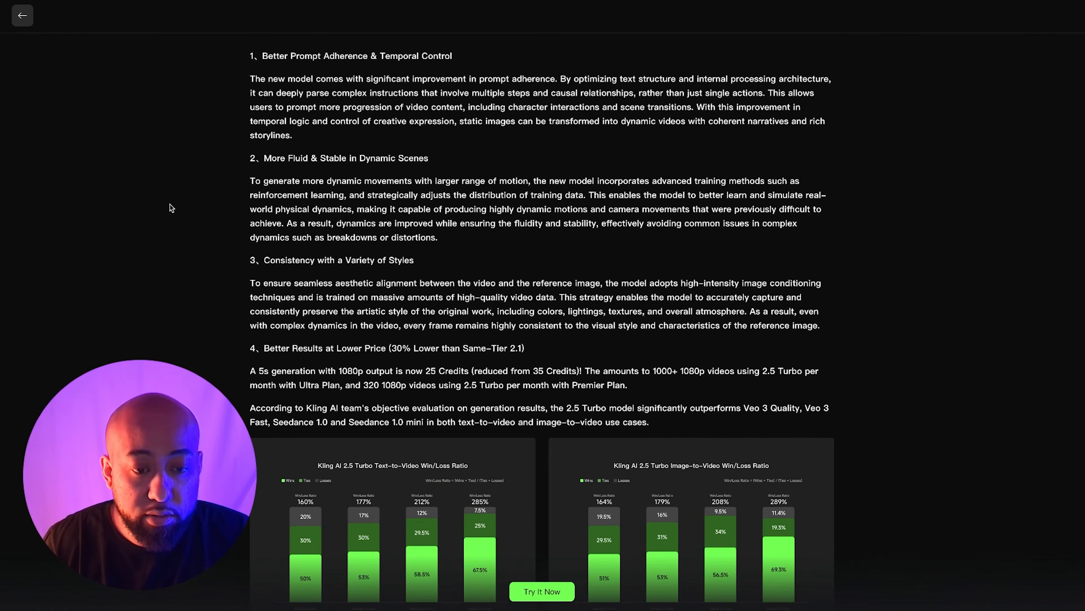
pyautogui.scroll(-3, 172, 208)
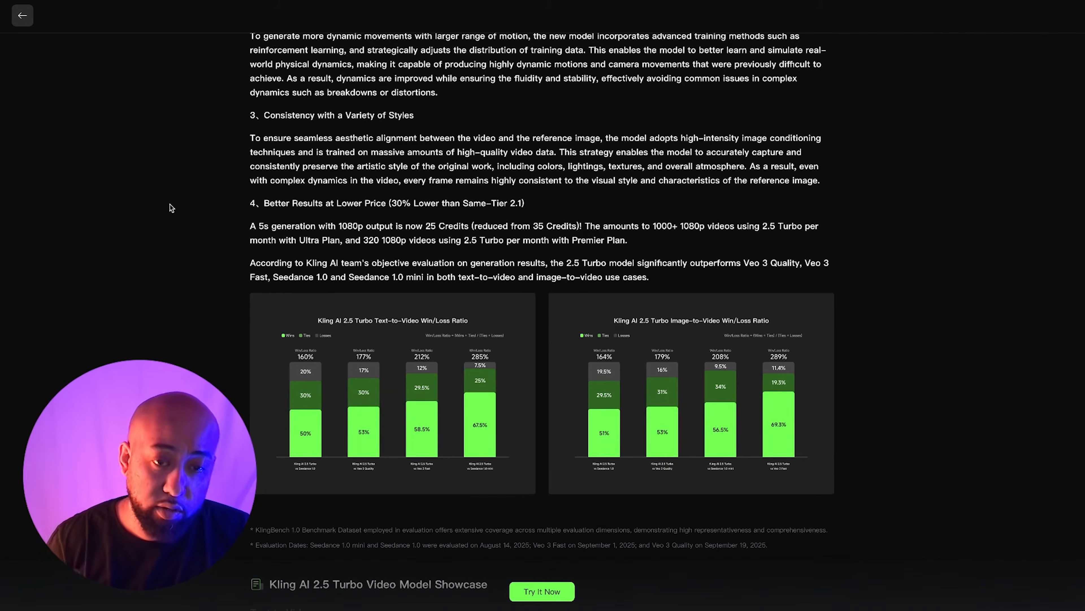
pyautogui.scroll(-3, 169, 204)
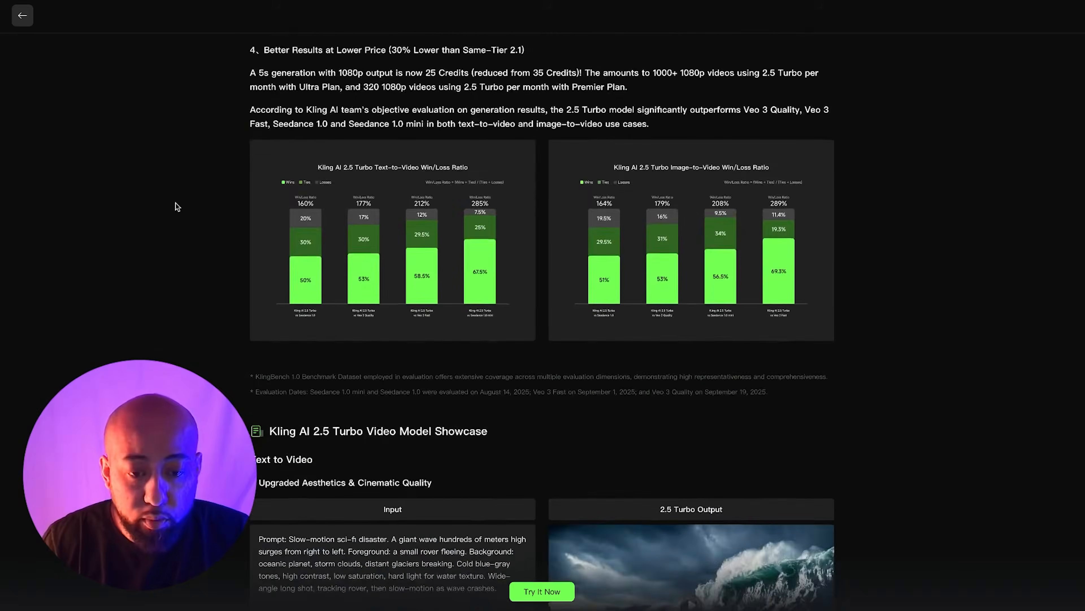
pyautogui.scroll(-6, 176, 203)
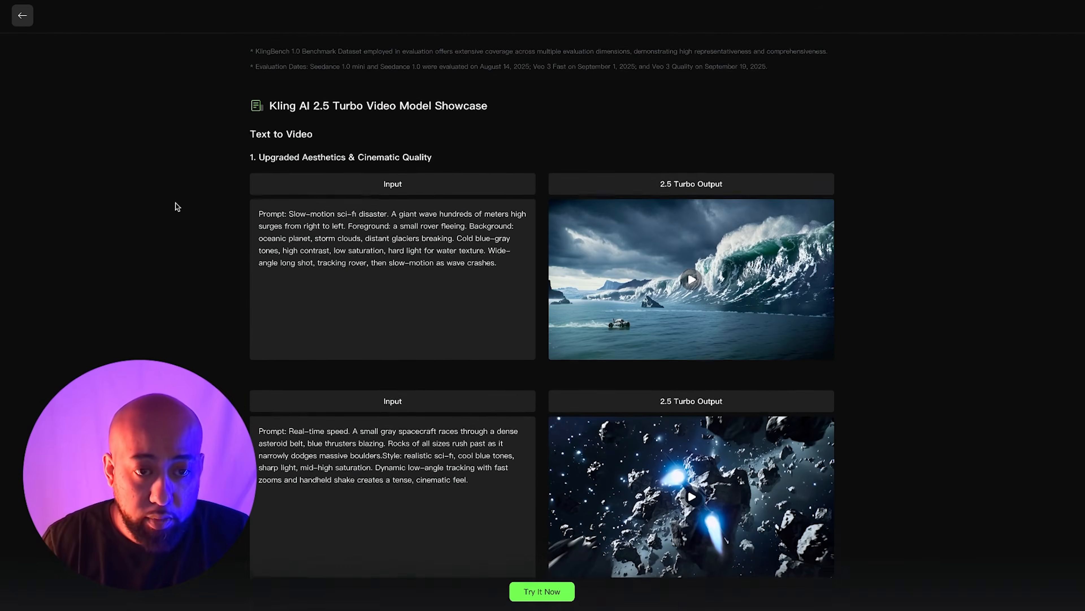
pyautogui.scroll(-1, 176, 203)
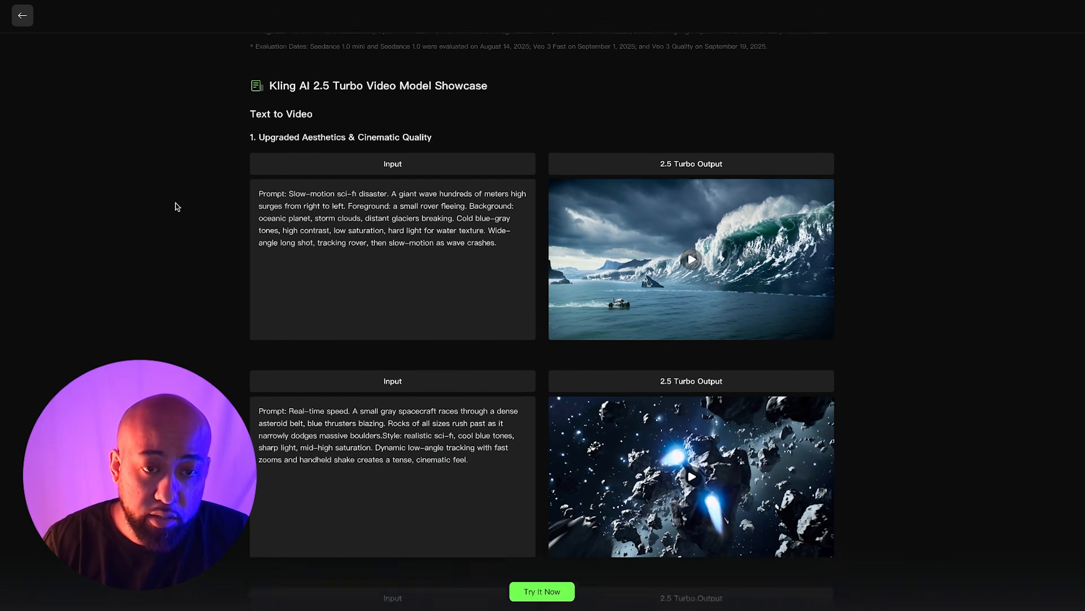
pyautogui.scroll(-1, 175, 203)
pyautogui.scroll(-12, 357, 161)
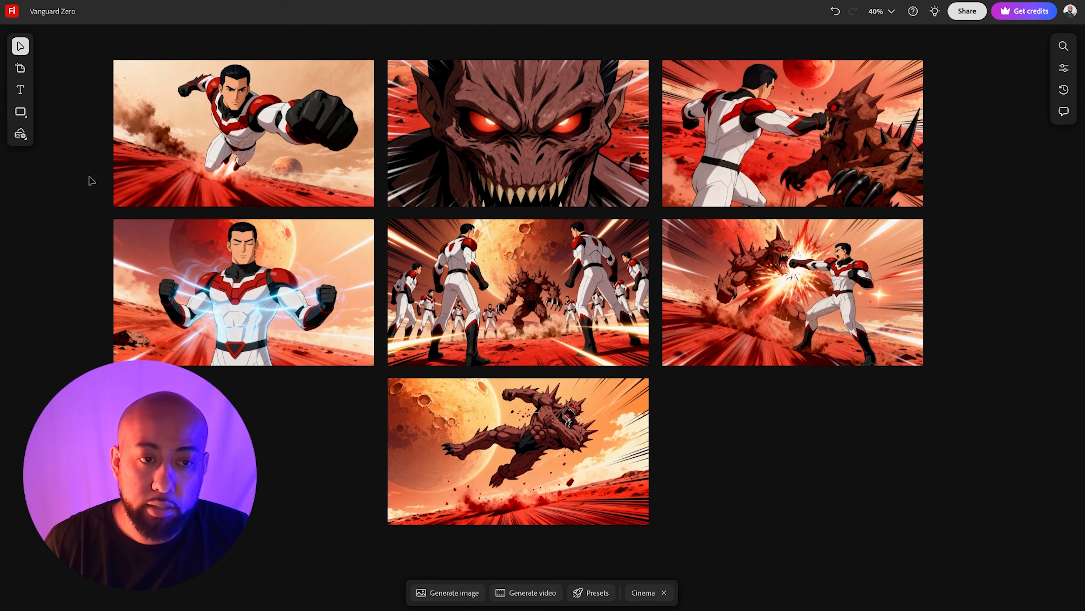
# - Review the Vanguard Zero storyboard frames on the board
pyautogui.scroll(1, 90, 176)
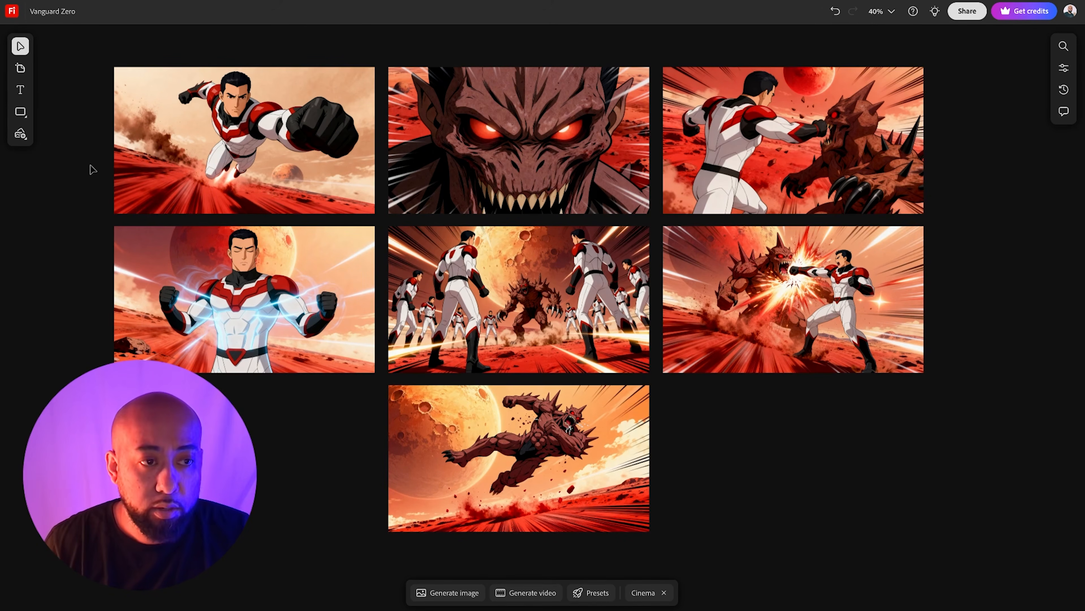
pyautogui.scroll(5, 89, 170)
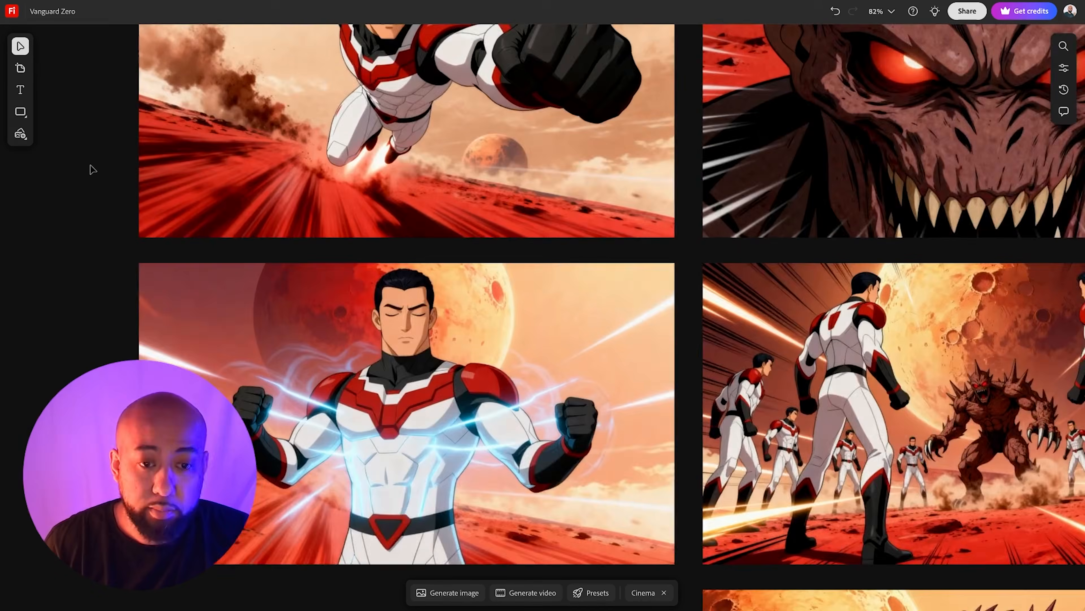
pyautogui.scroll(5, 90, 170)
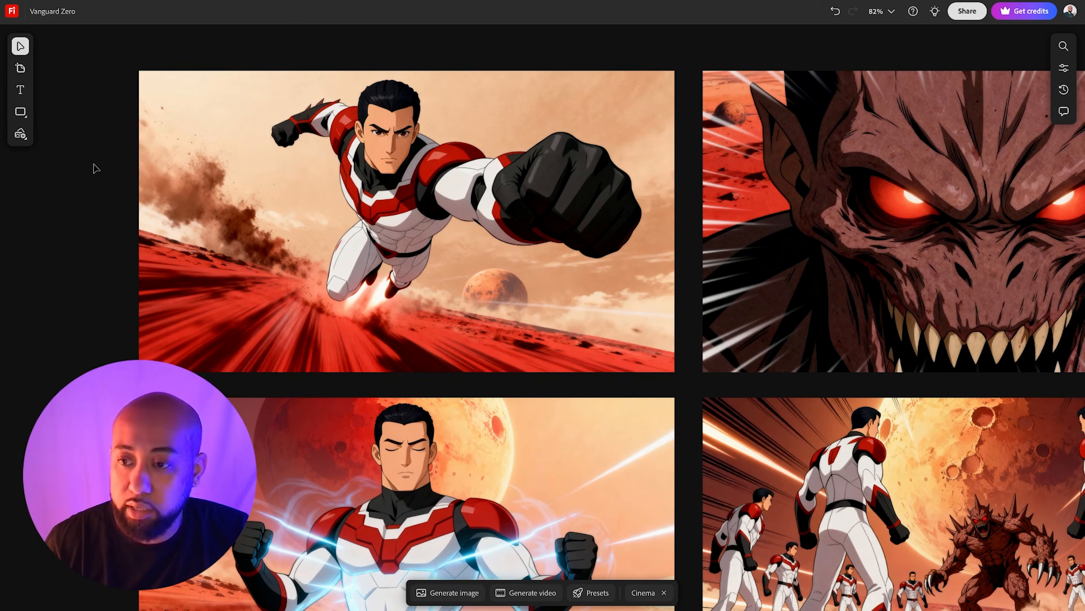
pyautogui.hscroll(3, 93, 167)
pyautogui.hscroll(1, 93, 163)
pyautogui.scroll(-5, 94, 164)
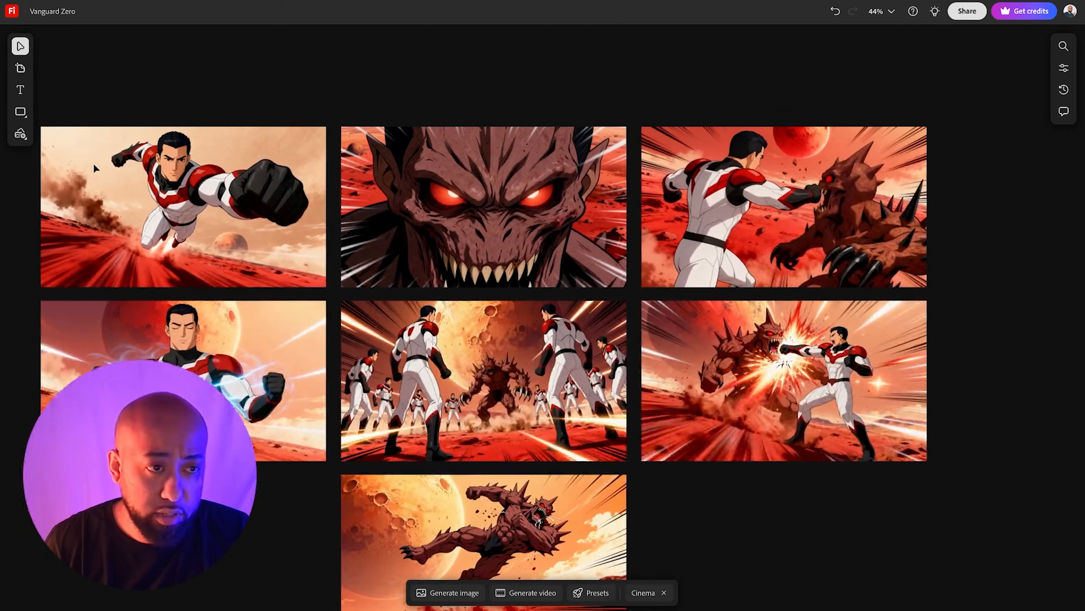
pyautogui.hscroll(-1, 94, 164)
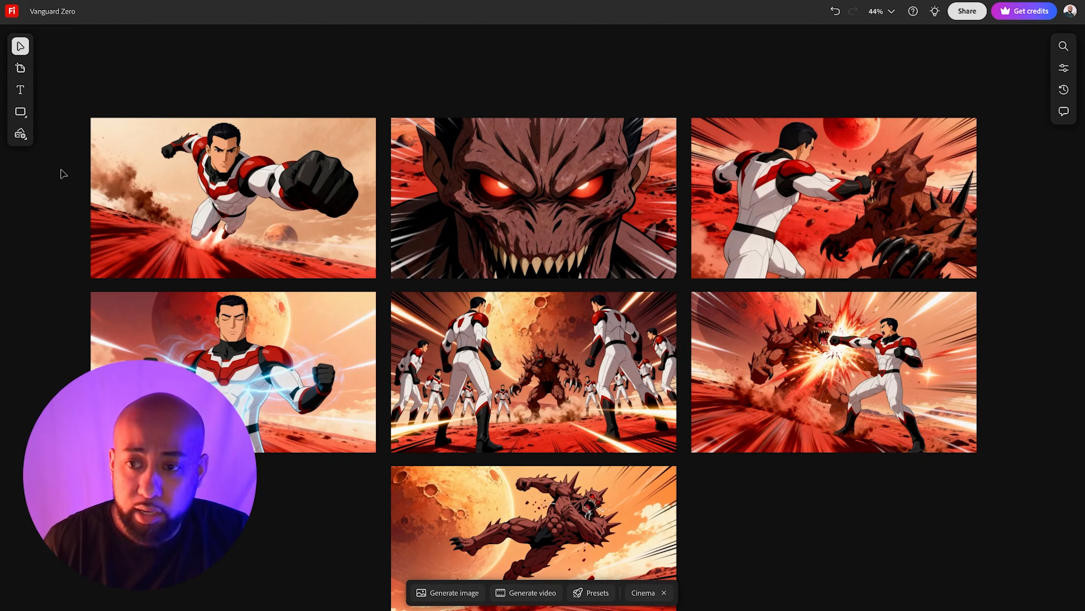
pyautogui.scroll(-4, 64, 173)
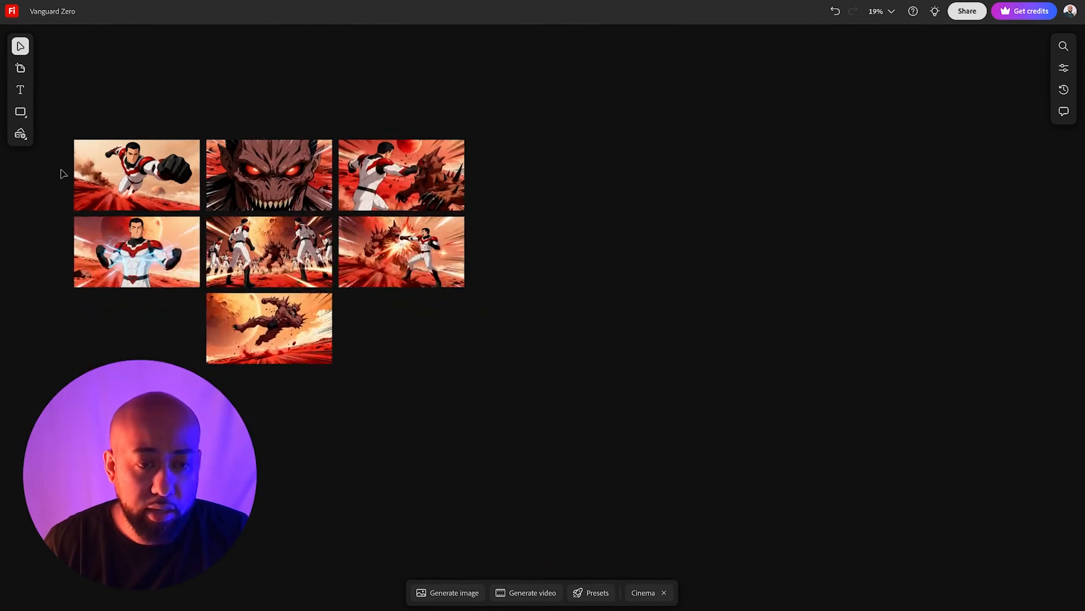
pyautogui.scroll(5, 63, 173)
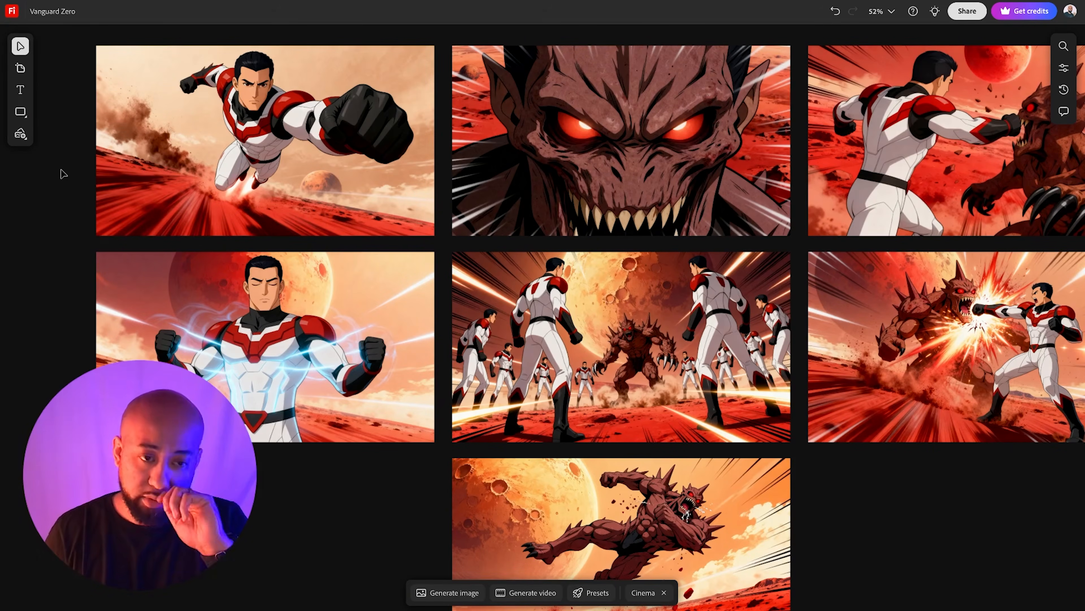
pyautogui.scroll(-2, 63, 173)
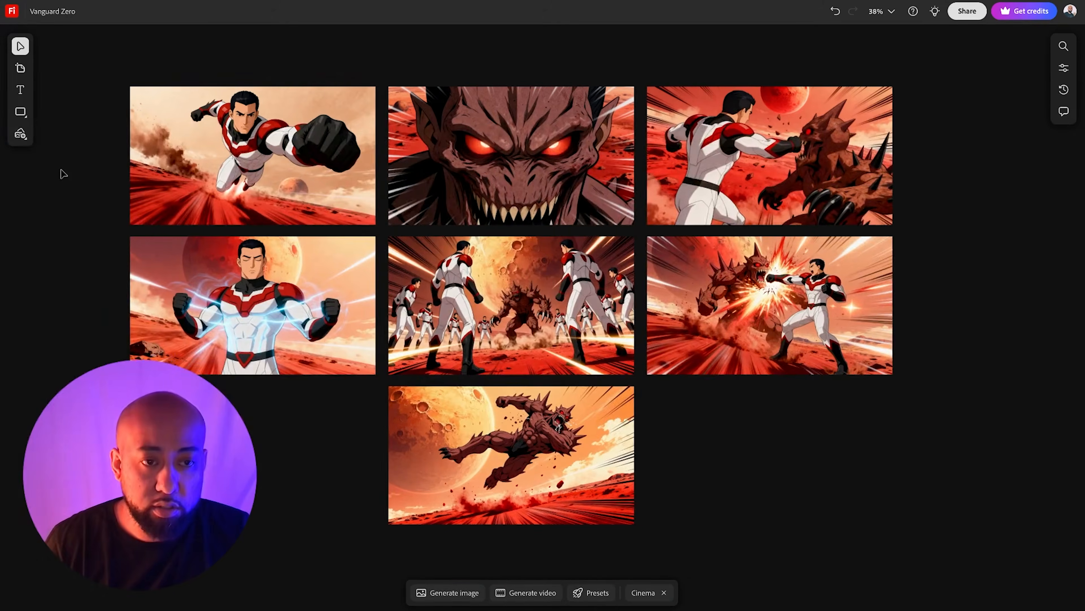
# - Select the flying-hero frame on the board and attach it to a new ChatGPT prompt
pyautogui.click(213, 156)
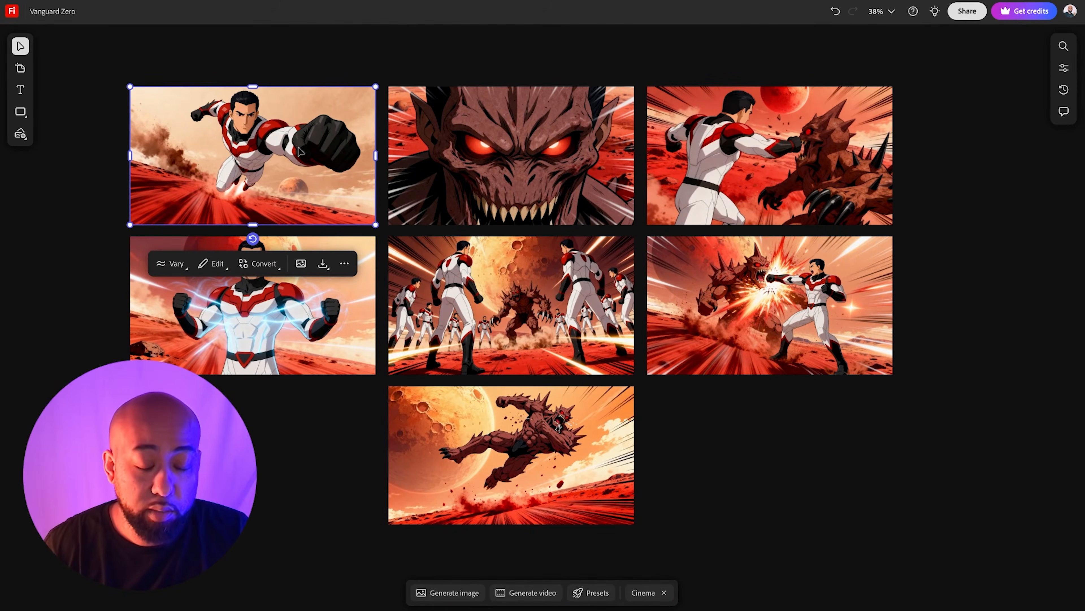
pyautogui.hscroll(-2, 299, 151)
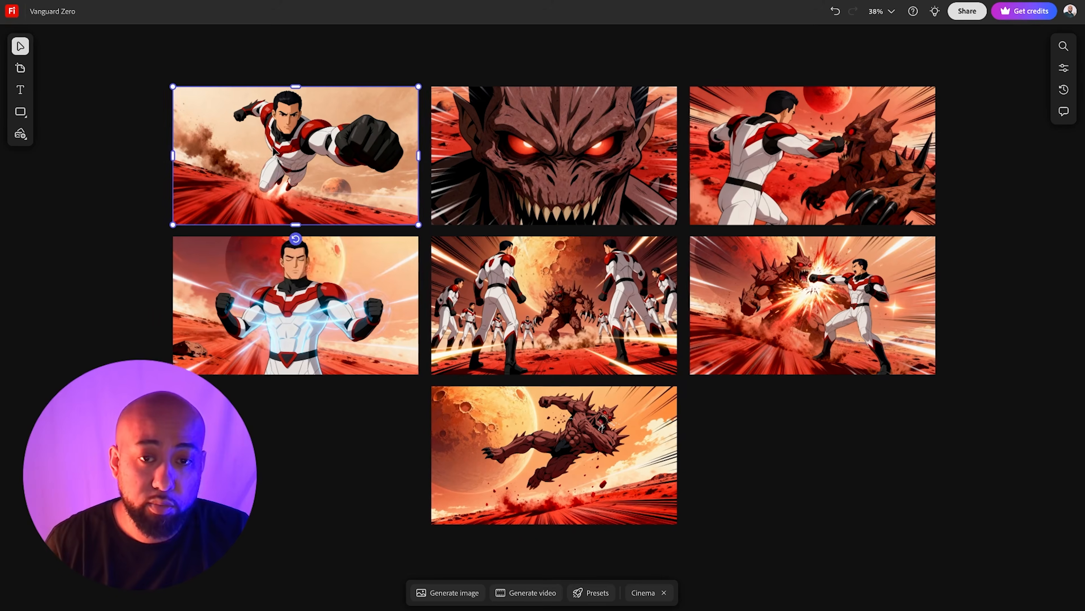
pyautogui.hscroll(1, 275, 151)
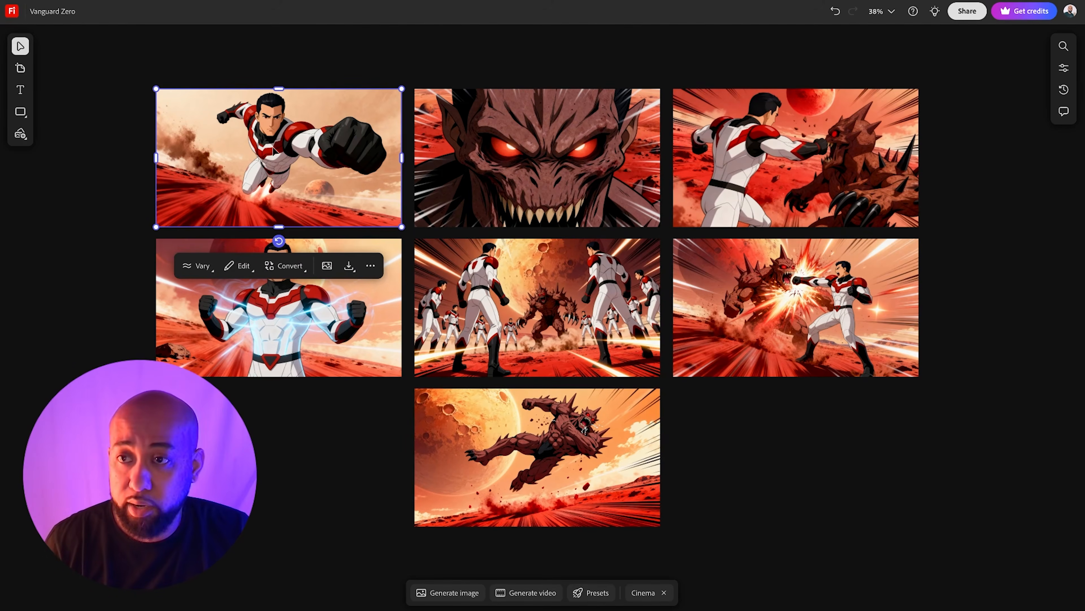
pyautogui.click(107, 124)
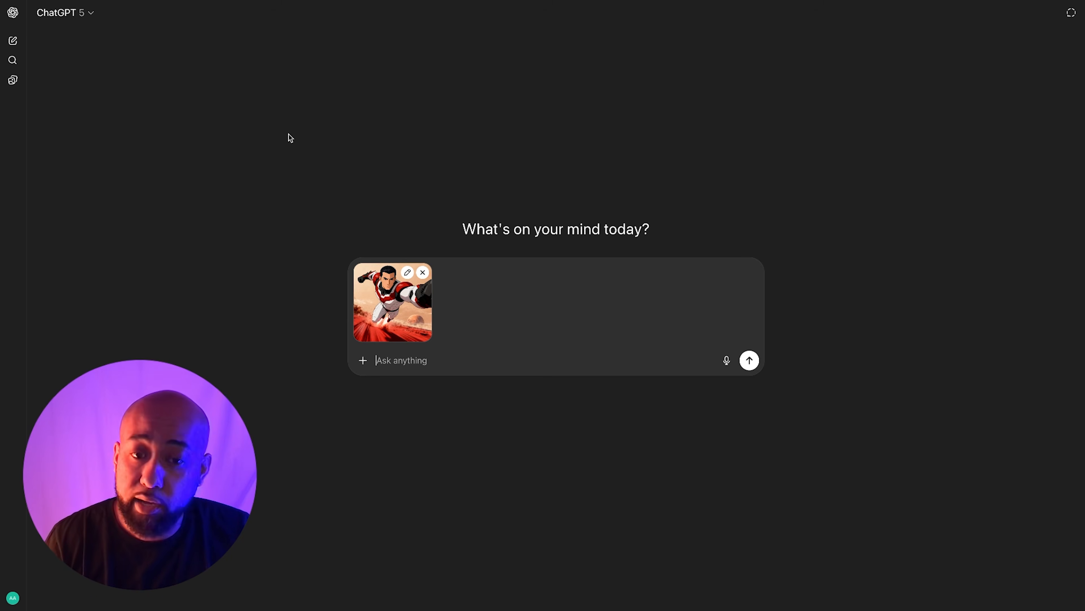
pyautogui.click(378, 359)
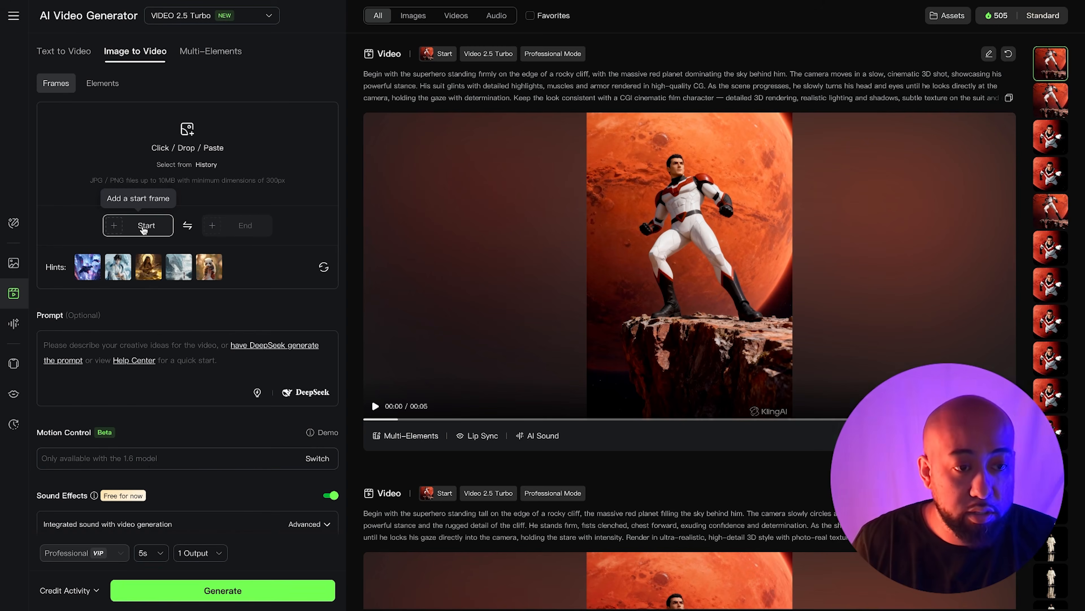
# - Upload the flying-hero image as the Image to Video start frame and paste the animation prompt
pyautogui.click(144, 230)
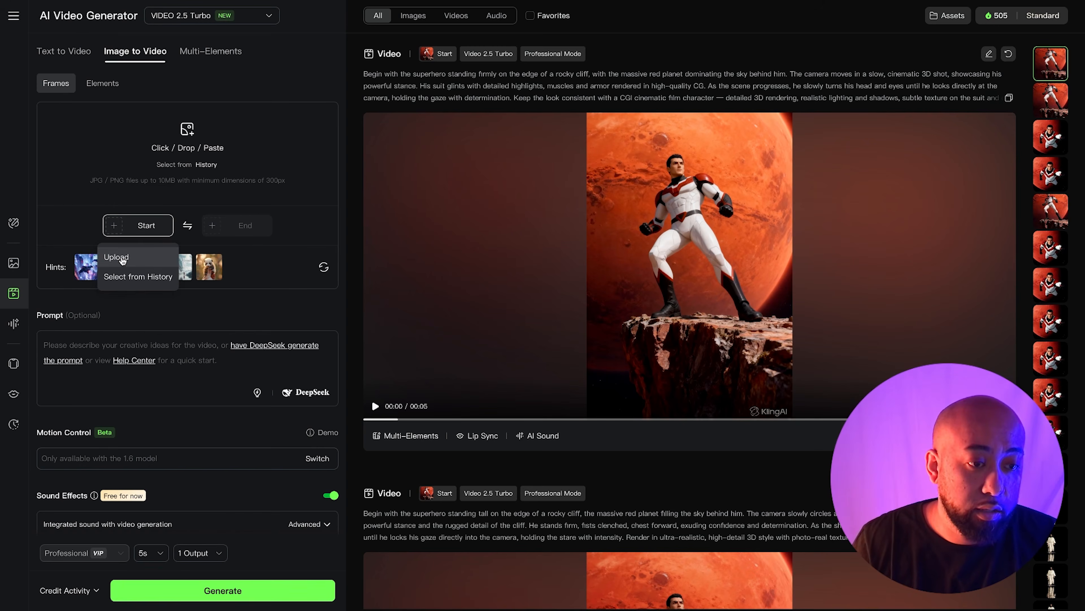
pyautogui.click(122, 257)
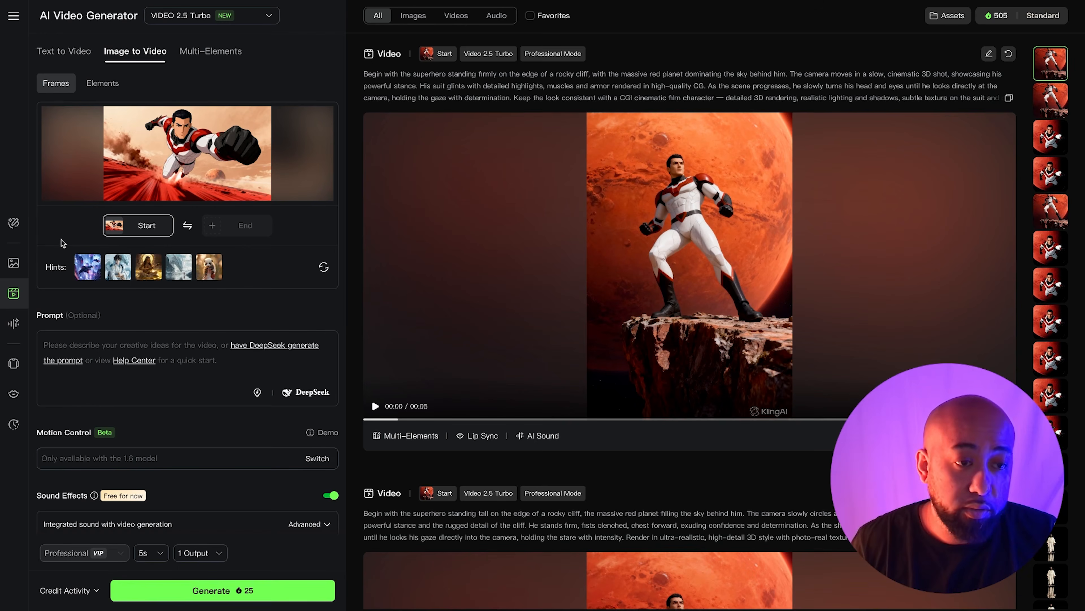
pyautogui.click(99, 342)
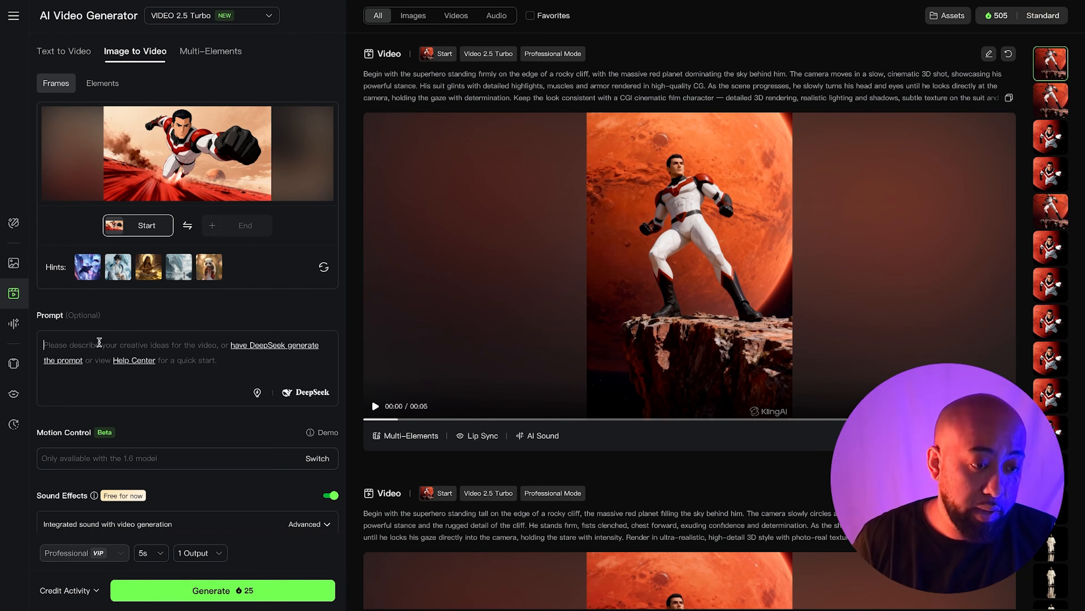
pyautogui.write('Animate the character flying directly toward the camera at incredible speed in anime style. Begin with the character in mid-flight, body streamlined with one fist extended forward. Add fast motion blur trailing behind, with red Martian dust kicking up along the ground. The camera stays locked on the character’s determined face as he closes the distance, giving a sense of power and velocity. The background should streak and warp slightly to emphasize speed, while keeping the anime look clean and sharp, with bold outlines and vibrant shading. End with the character filling the frame, fist nearly breaking through the screen as if about to hit the viewer.')
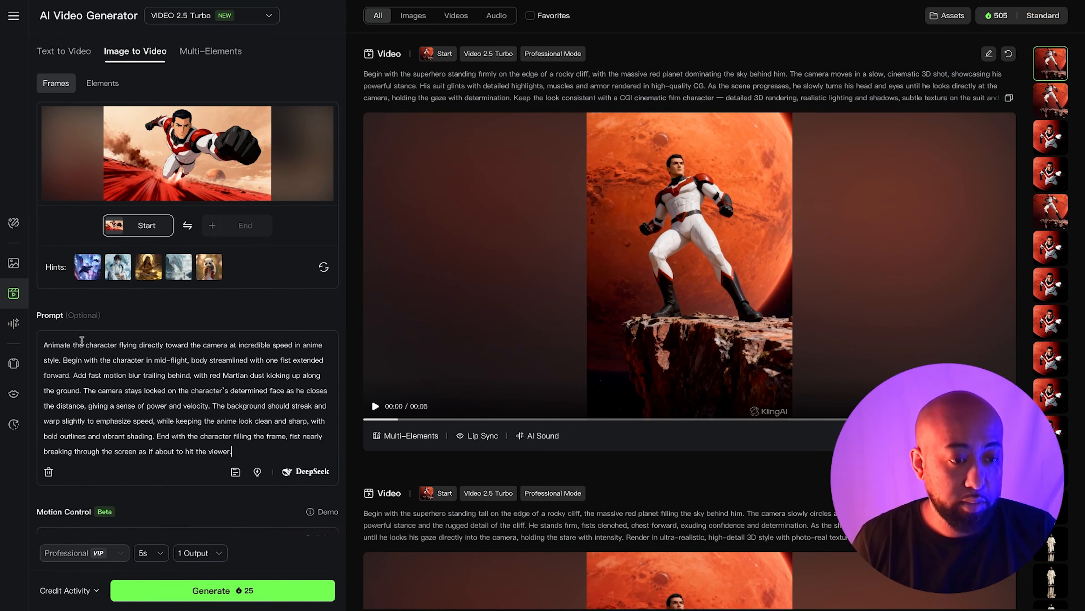
# - Generate a 5s Professional video with sound effects from the start frame and prompt
pyautogui.scroll(-2, 176, 439)
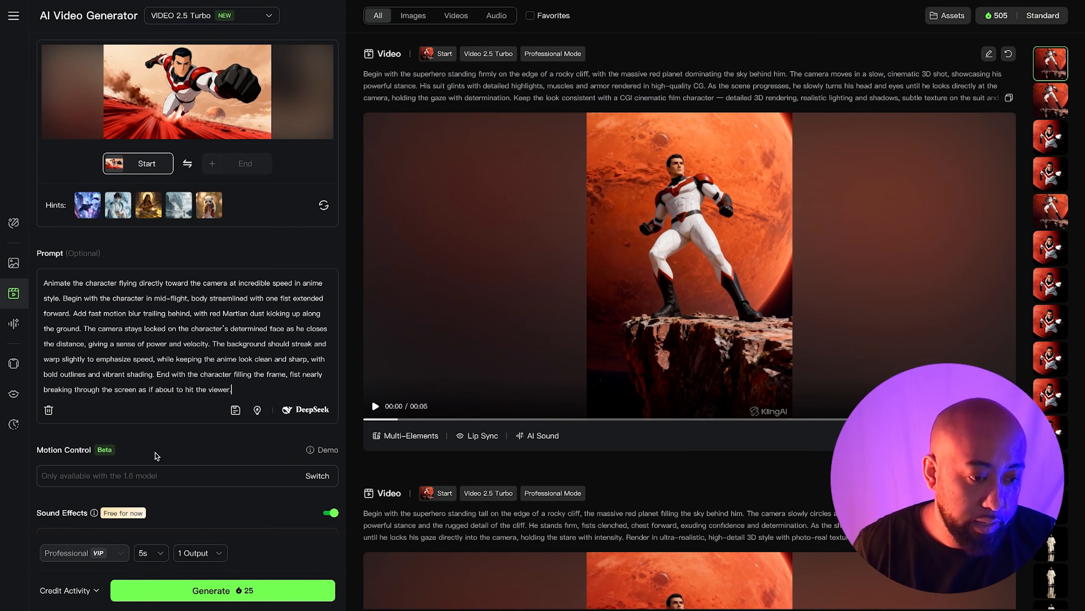
pyautogui.scroll(-1, 156, 456)
pyautogui.scroll(-1, 138, 441)
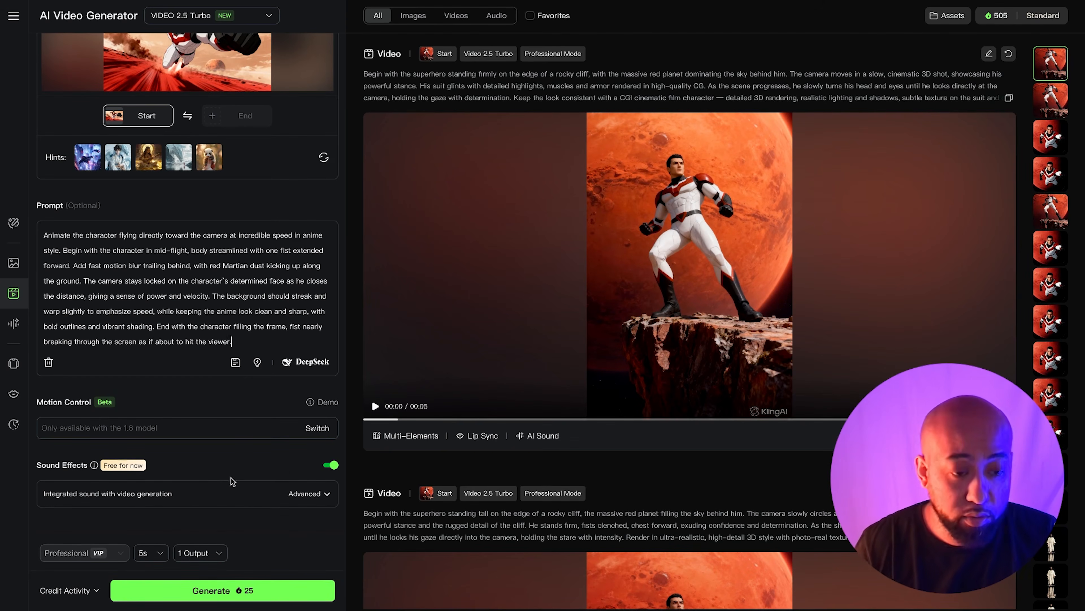
pyautogui.click(153, 556)
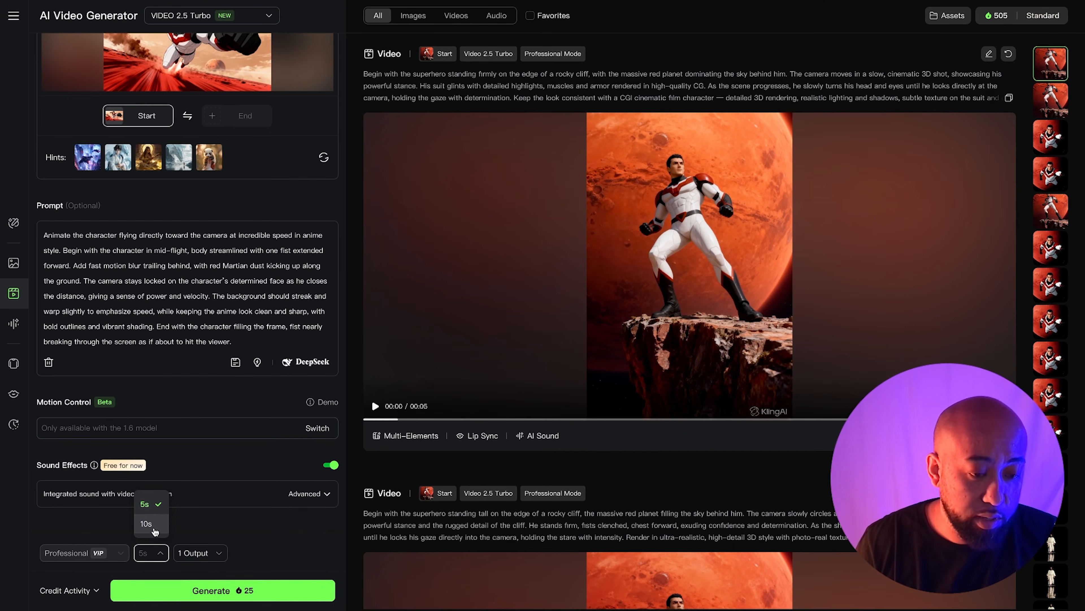
pyautogui.click(307, 524)
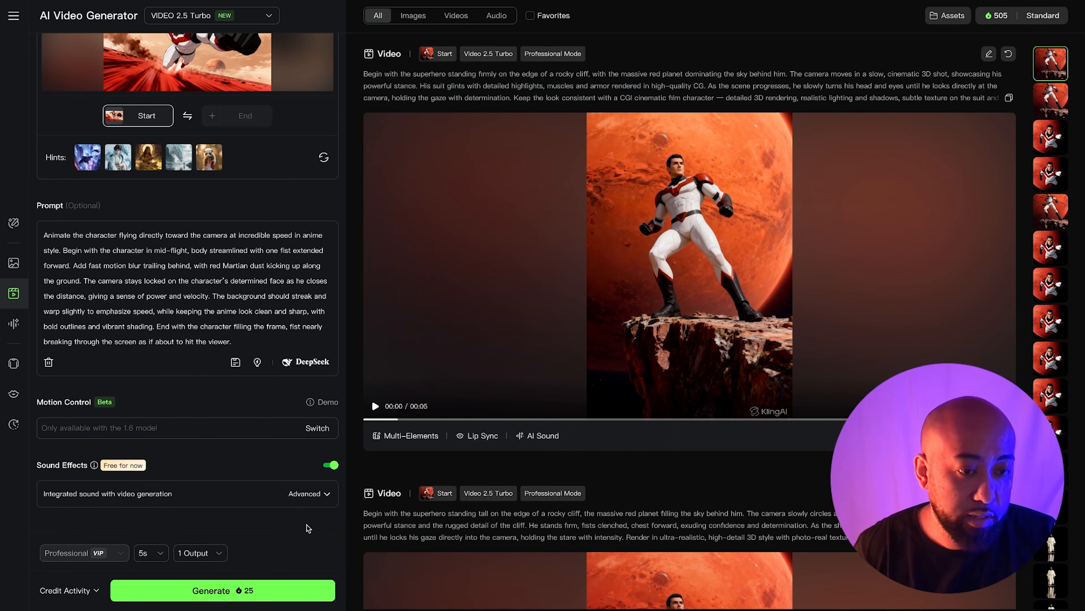
pyautogui.click(256, 590)
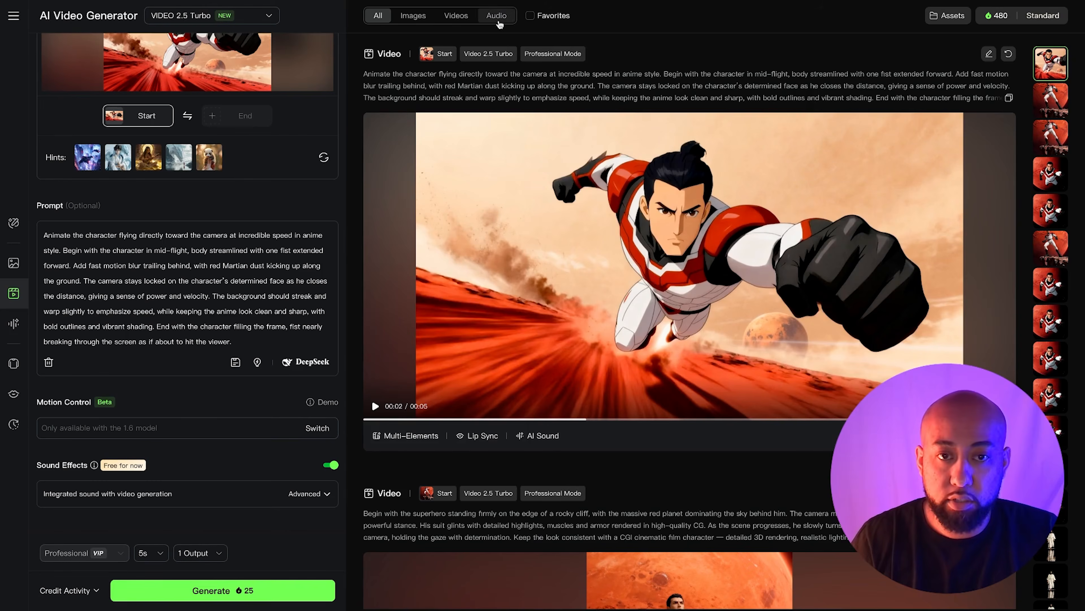
# - Play back the newly generated video
pyautogui.click(467, 205)
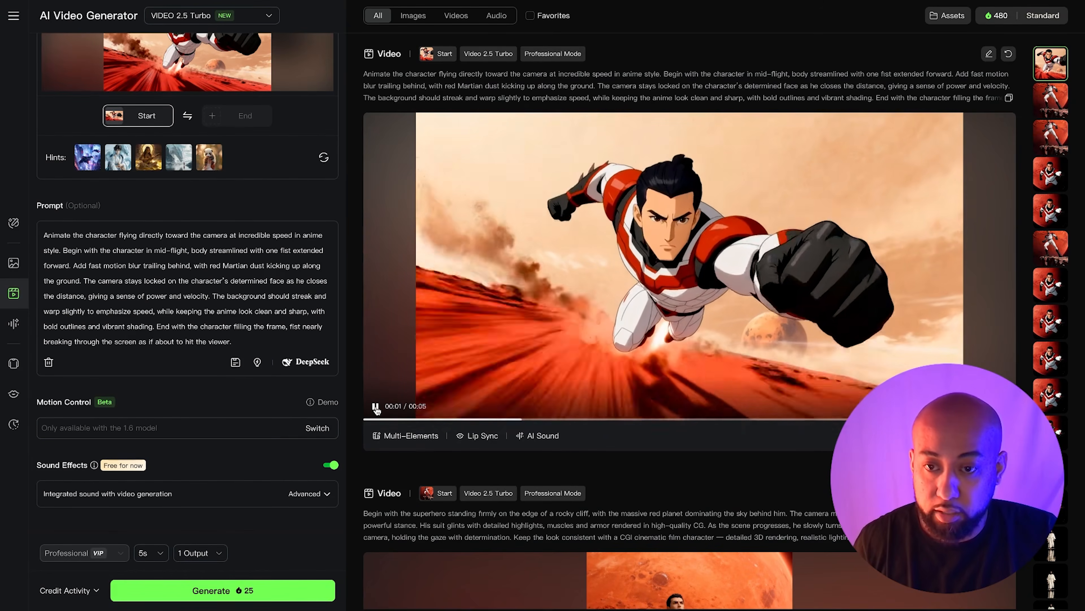
pyautogui.click(376, 408)
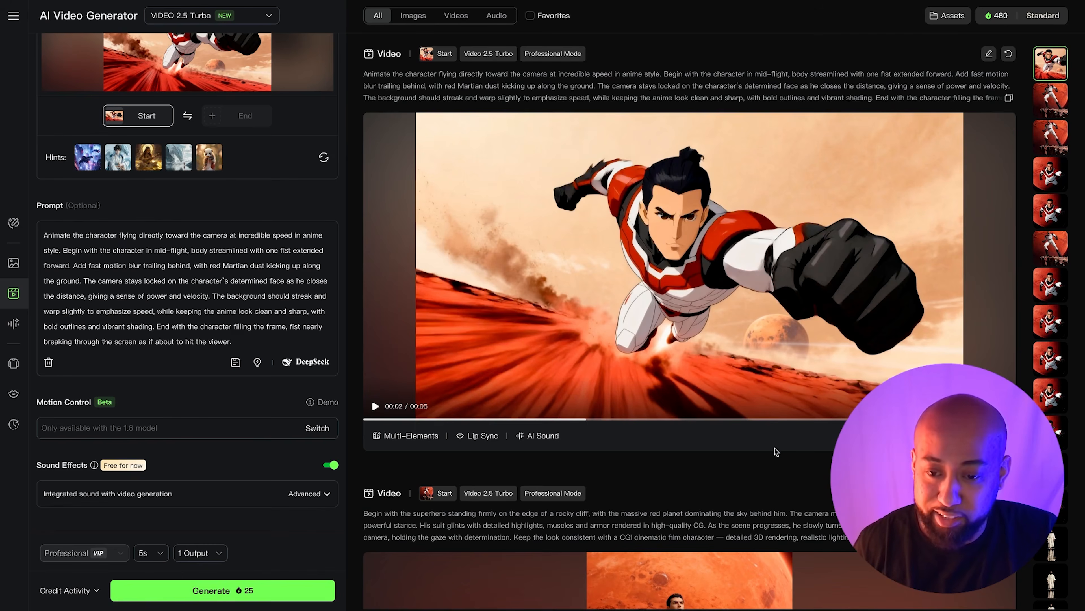
pyautogui.press('space')
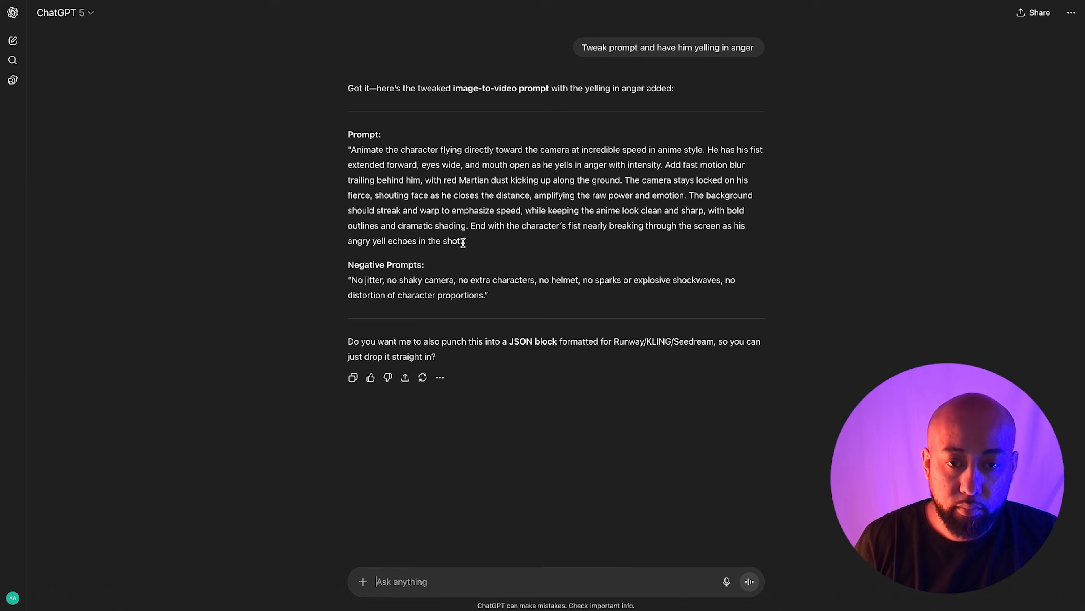
pyautogui.moveTo(463, 241); pyautogui.dragTo(351, 149)
pyautogui.hotkey('ctrl', 'c')
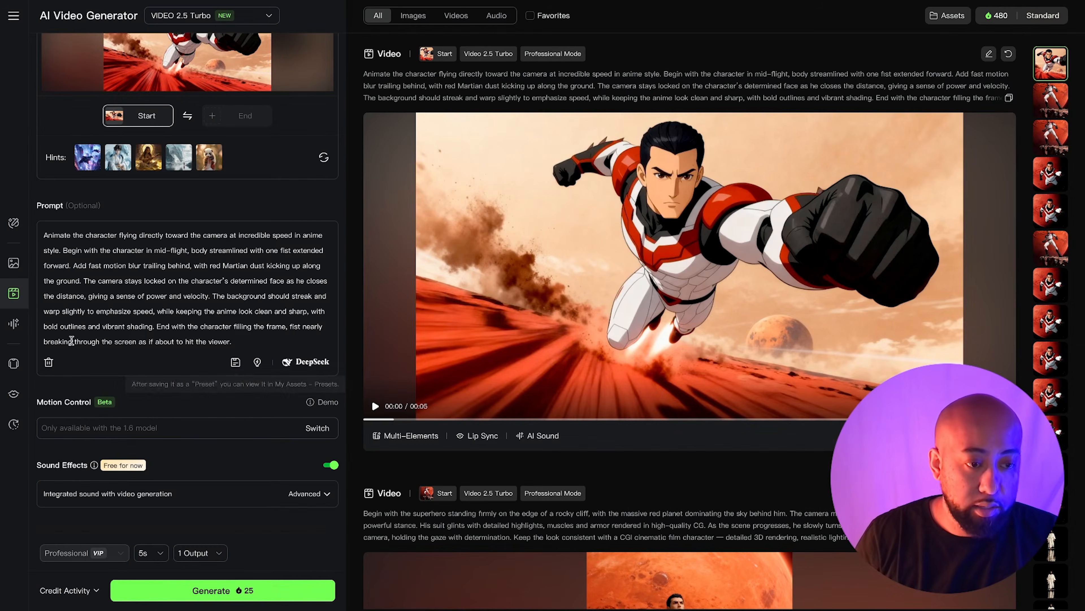
# - Replace the prompt with a pasted version where the hero yells with eyes wide and fist forward, then generate the video
pyautogui.click(48, 363)
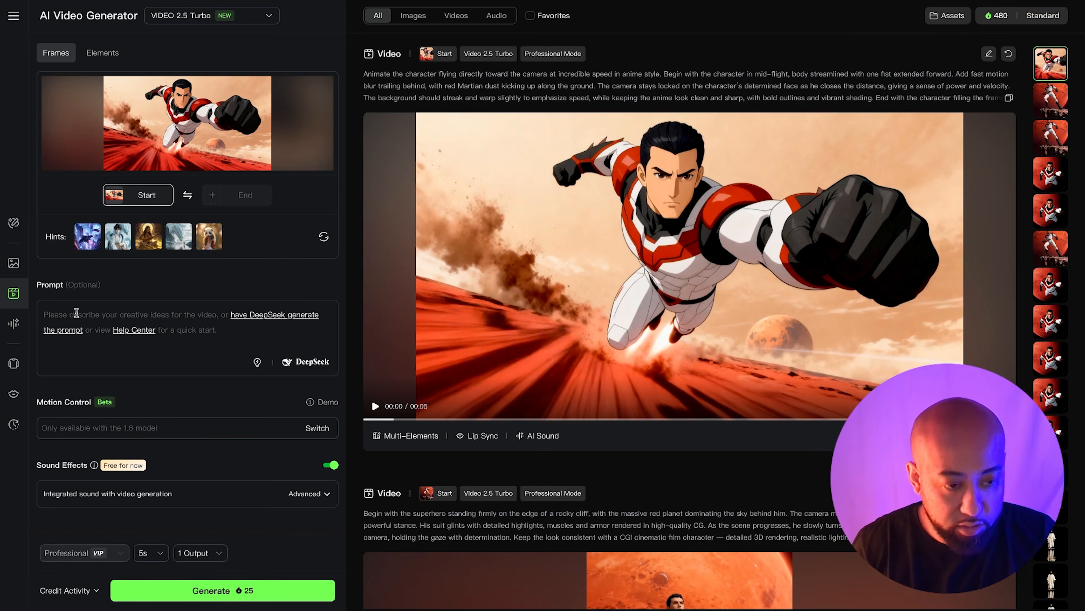
pyautogui.click(76, 313)
pyautogui.hotkey('ctrl', 'v')
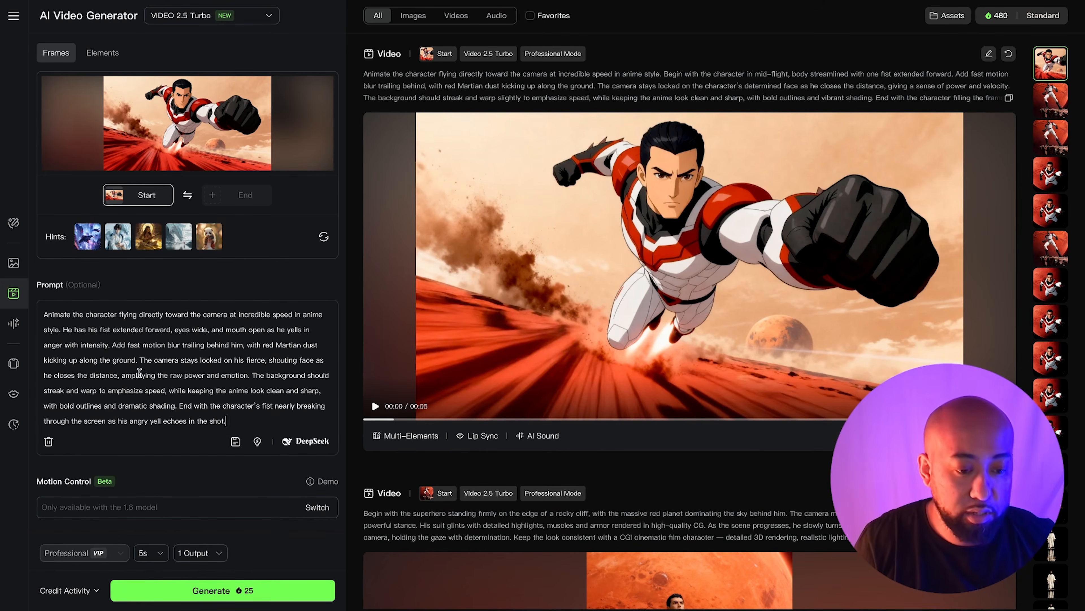
pyautogui.click(298, 593)
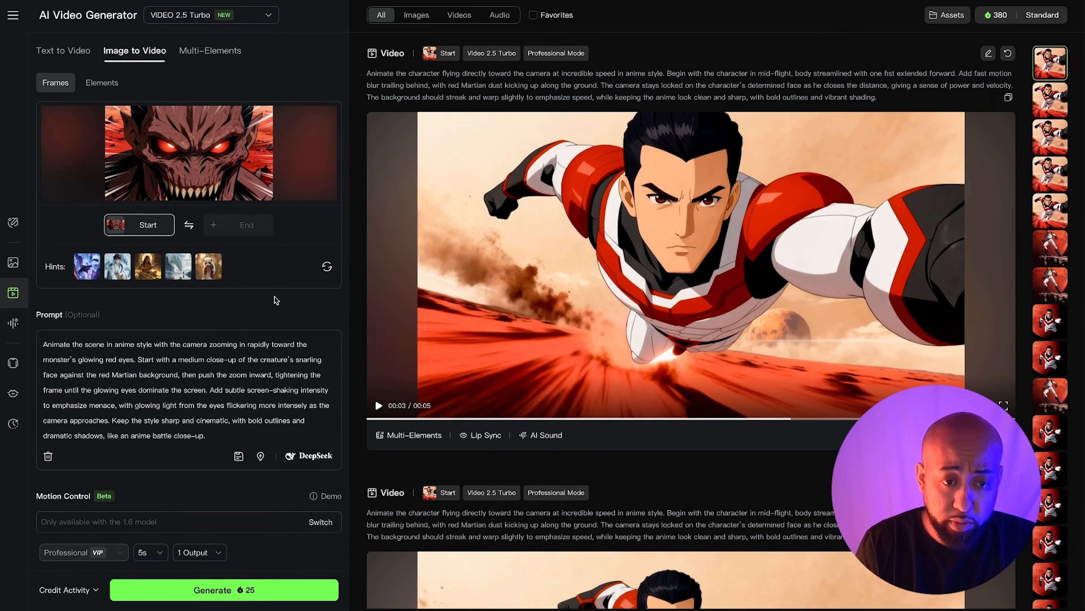
# - Generate a video from the monster close-up start frame with the glowing-eyes zoom-in prompt and play it
pyautogui.moveTo(212, 151)
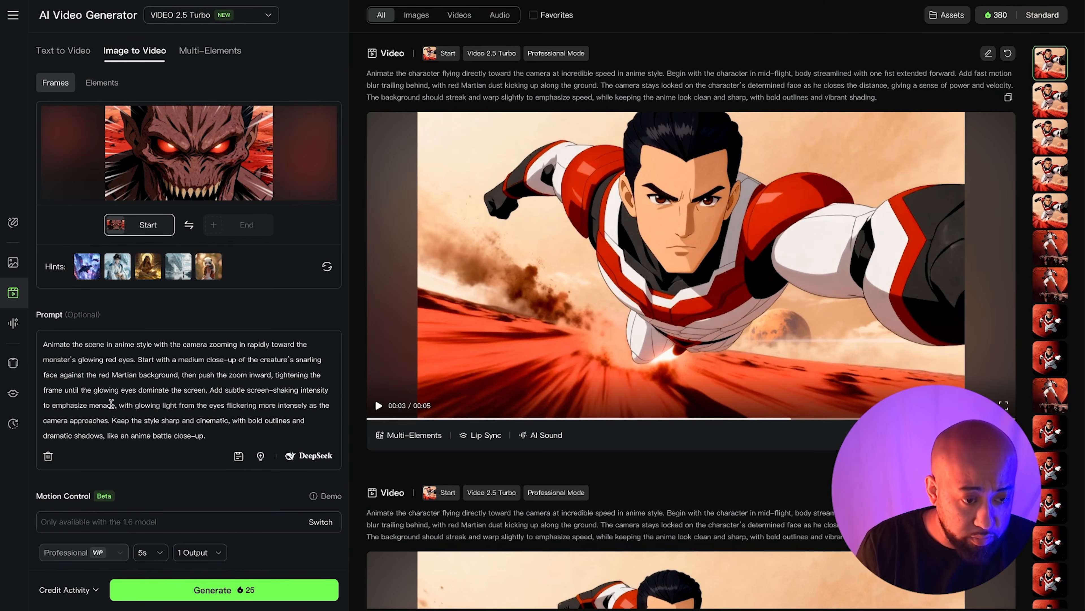
pyautogui.click(312, 593)
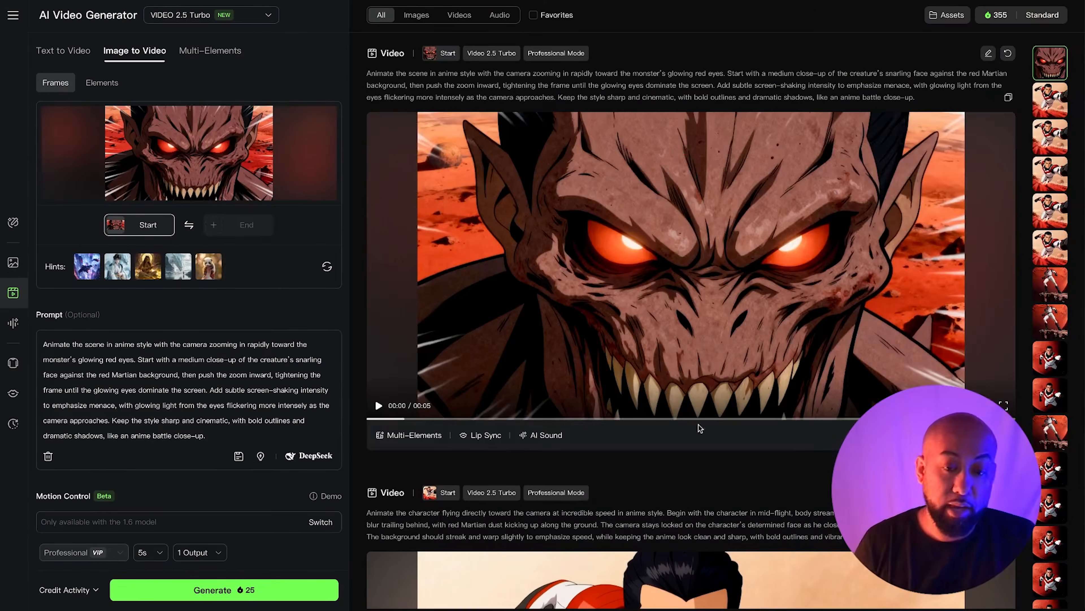
pyautogui.click(576, 194)
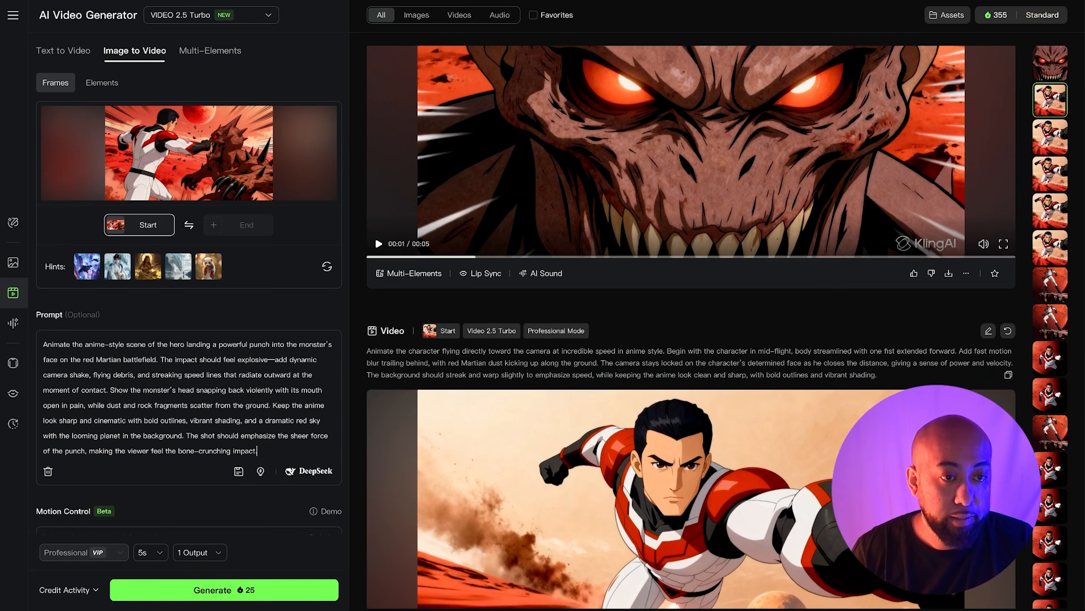
pyautogui.moveTo(204, 177)
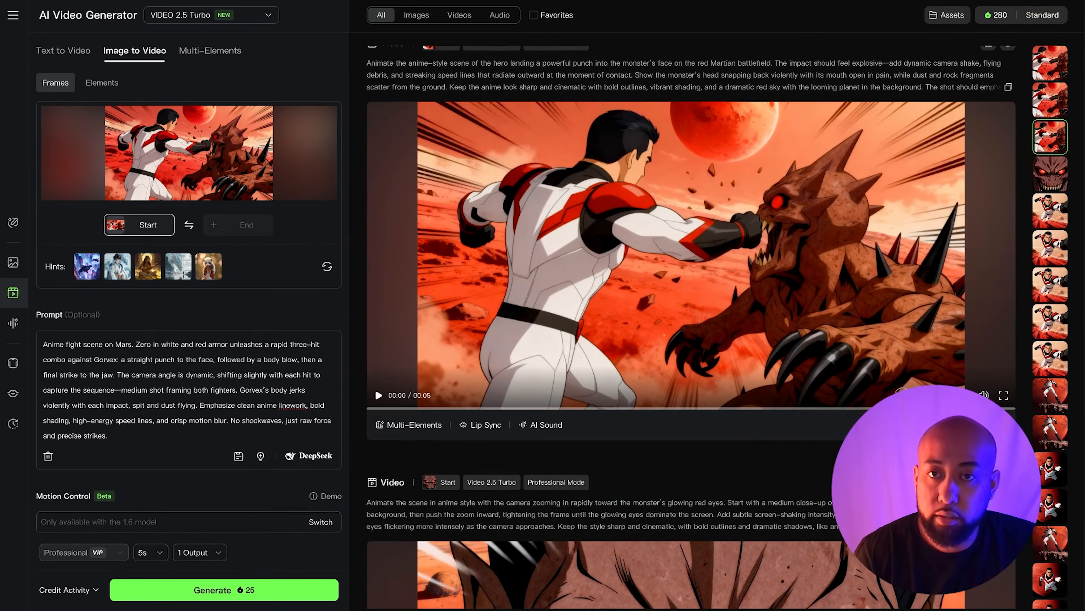
pyautogui.moveTo(299, 181)
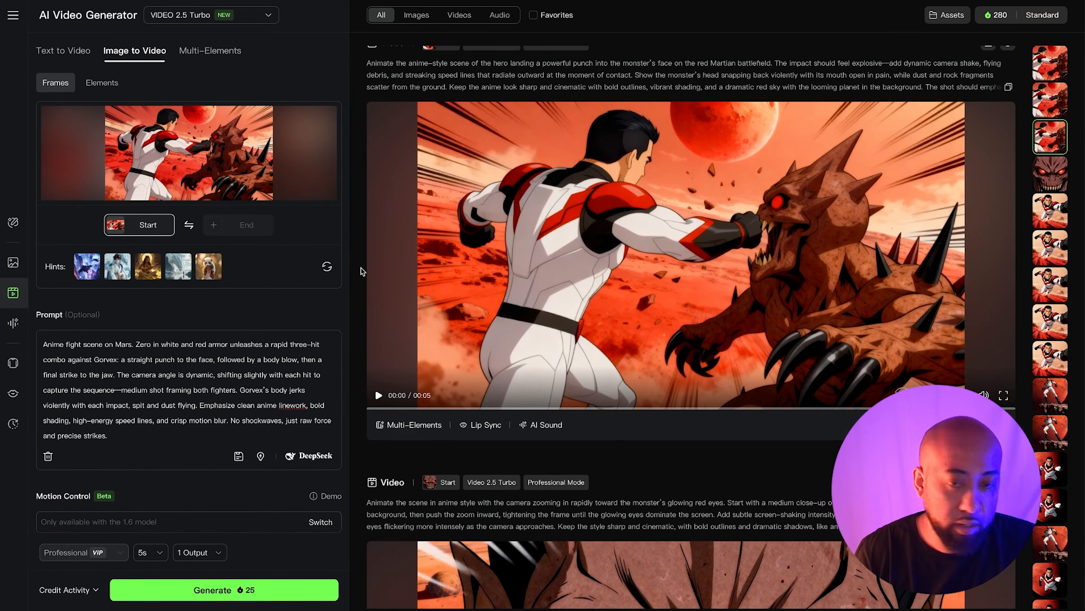
pyautogui.scroll(1, 383, 269)
pyautogui.scroll(-1, 384, 269)
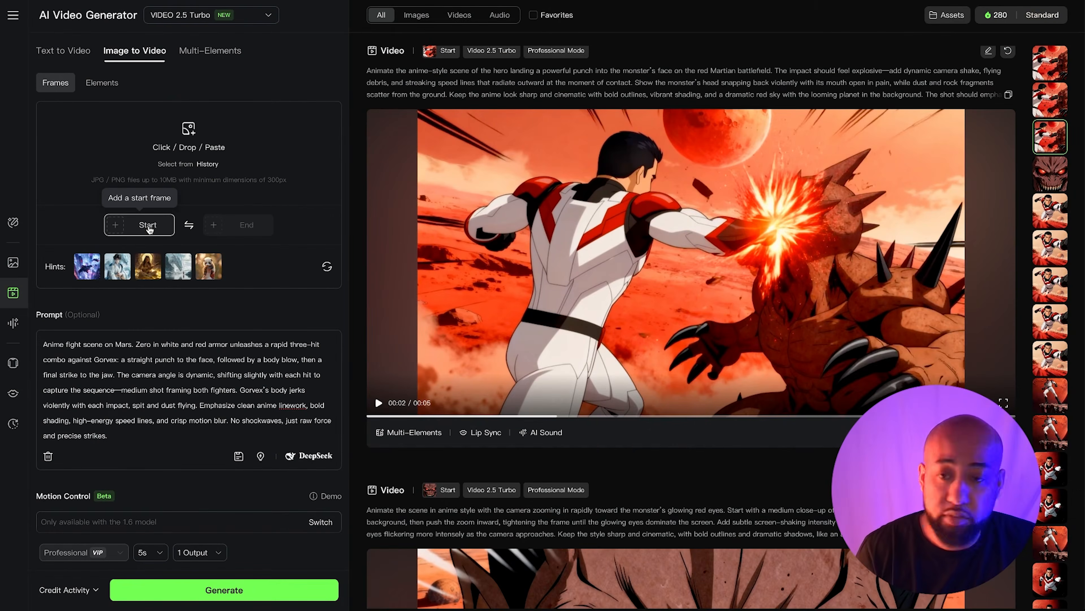
# - Load the hero-clones-surrounding-the-monster frame as the start frame and edit its circling animation prompt
pyautogui.click(150, 229)
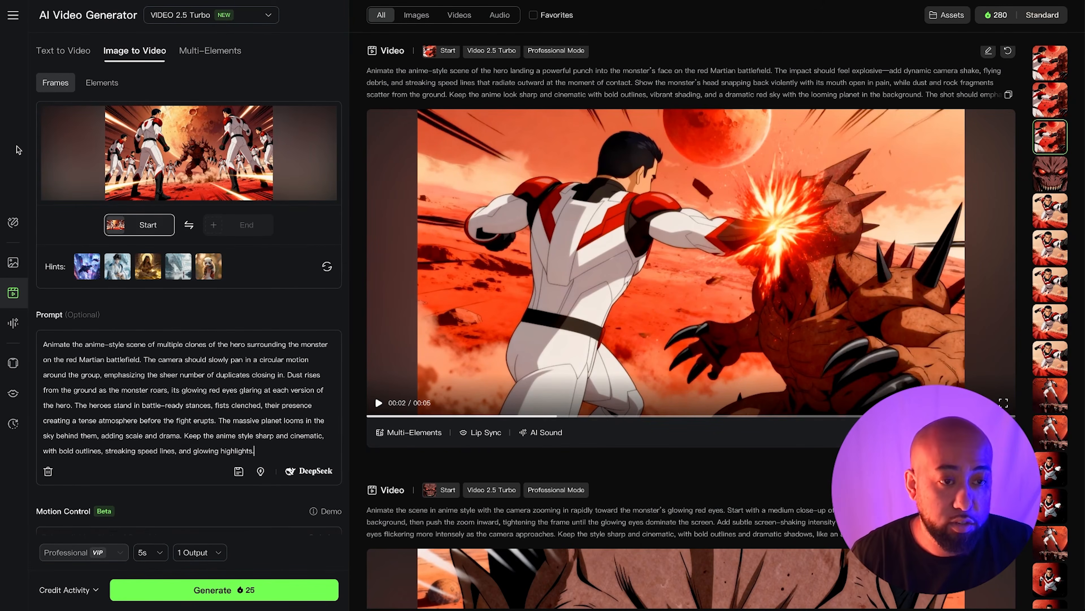
pyautogui.click(171, 399)
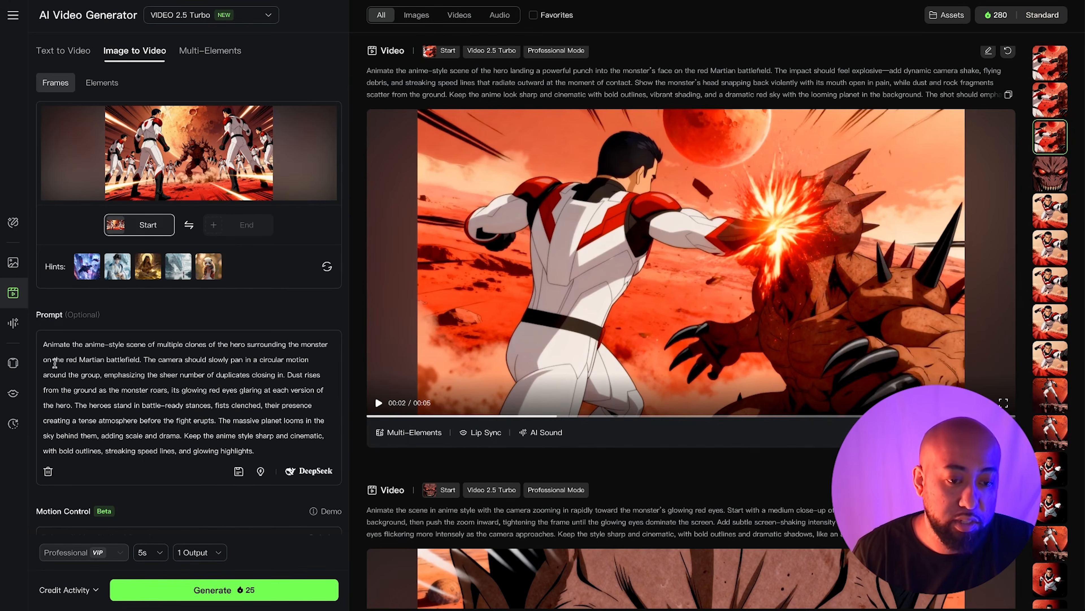
pyautogui.click(143, 405)
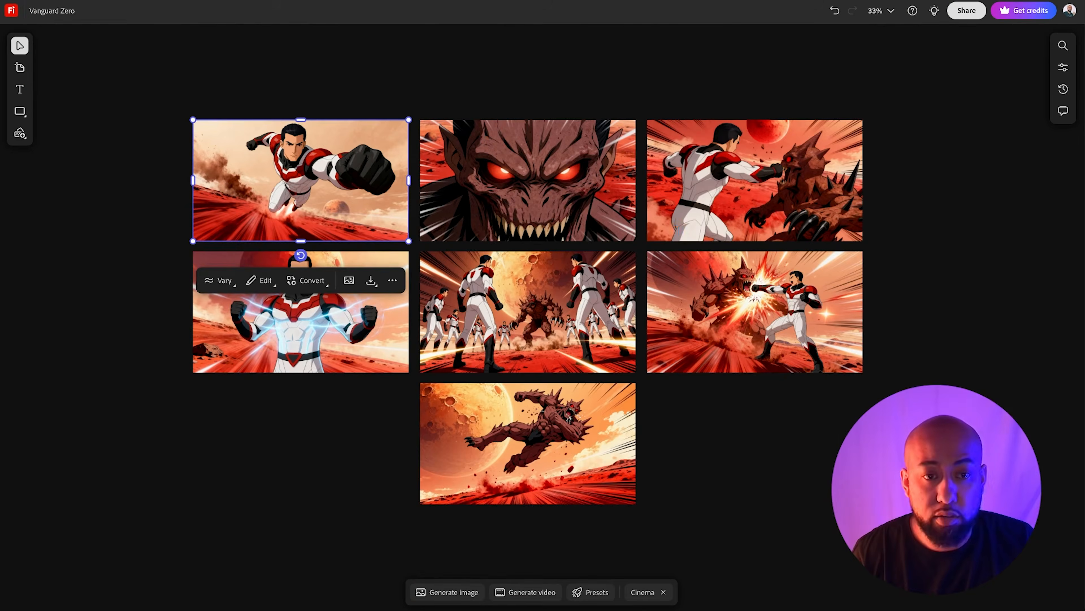
# - Switch to the Vanguard Zero storyboard board in Firefly and review its frames
pyautogui.click(161, 63)
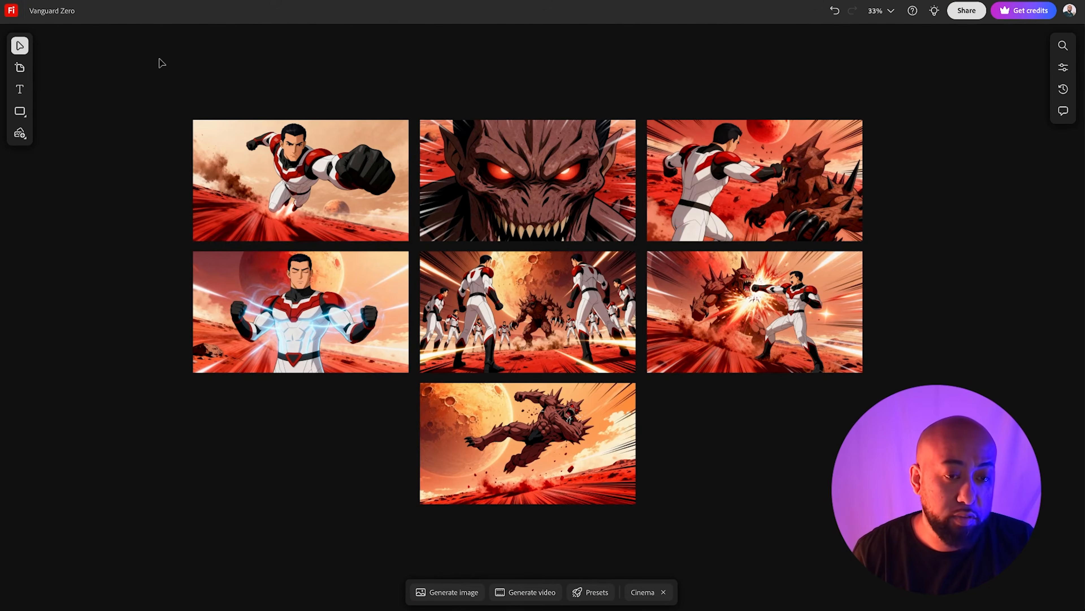
pyautogui.scroll(-2, 161, 63)
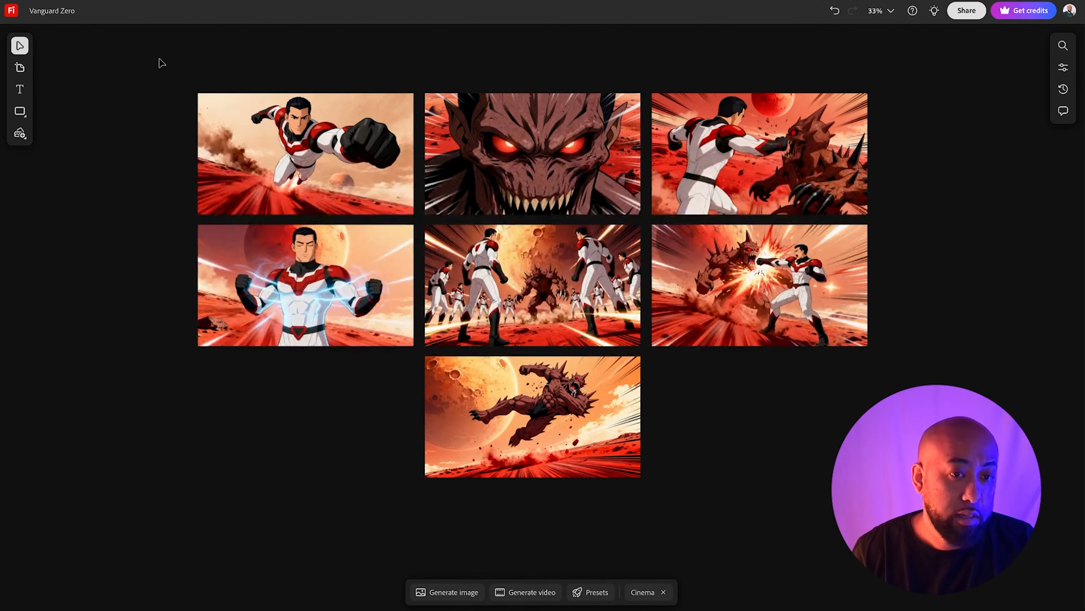
pyautogui.click(247, 135)
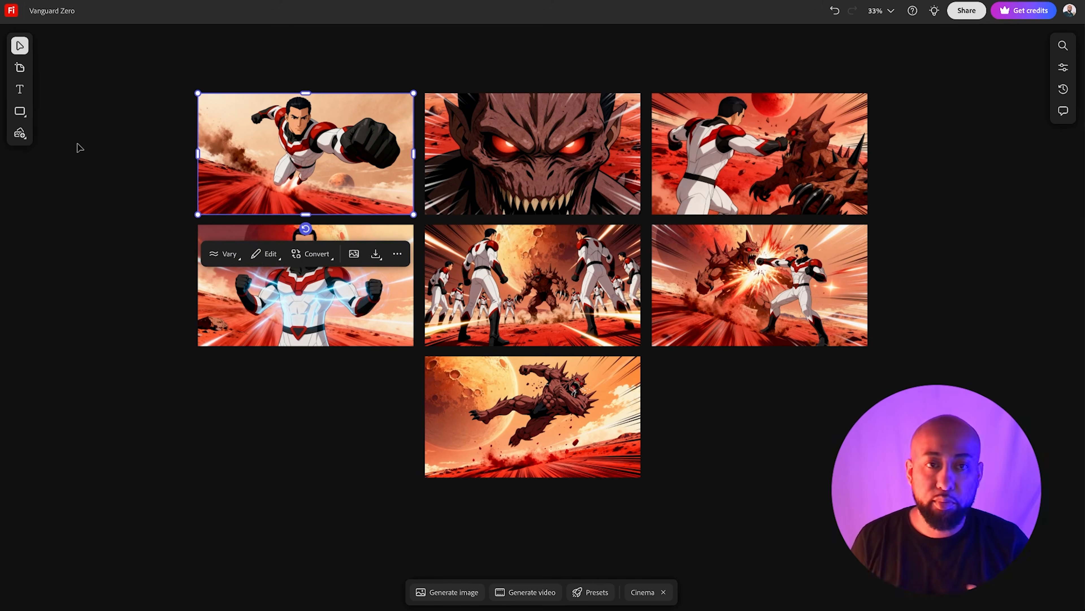
pyautogui.click(105, 127)
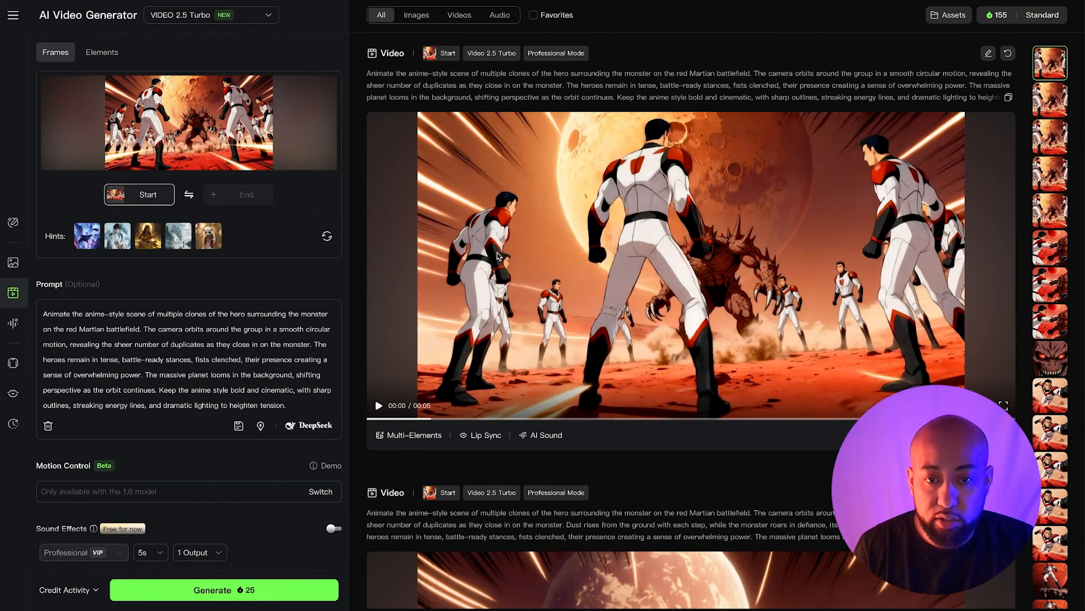
# - Play the generated hero-clones video in full screen
pyautogui.click(497, 253)
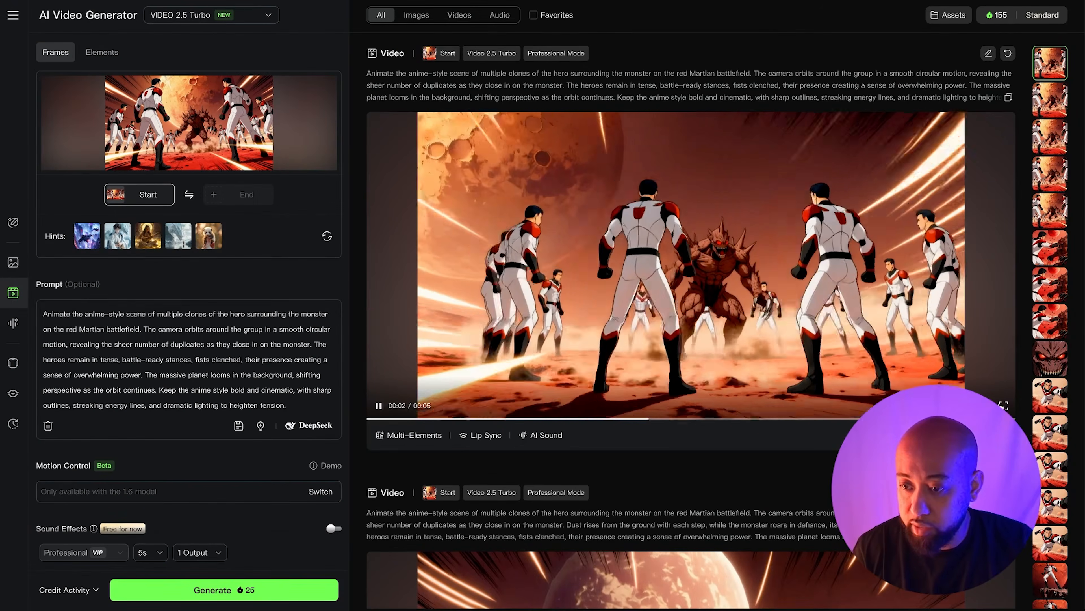
pyautogui.click(1003, 405)
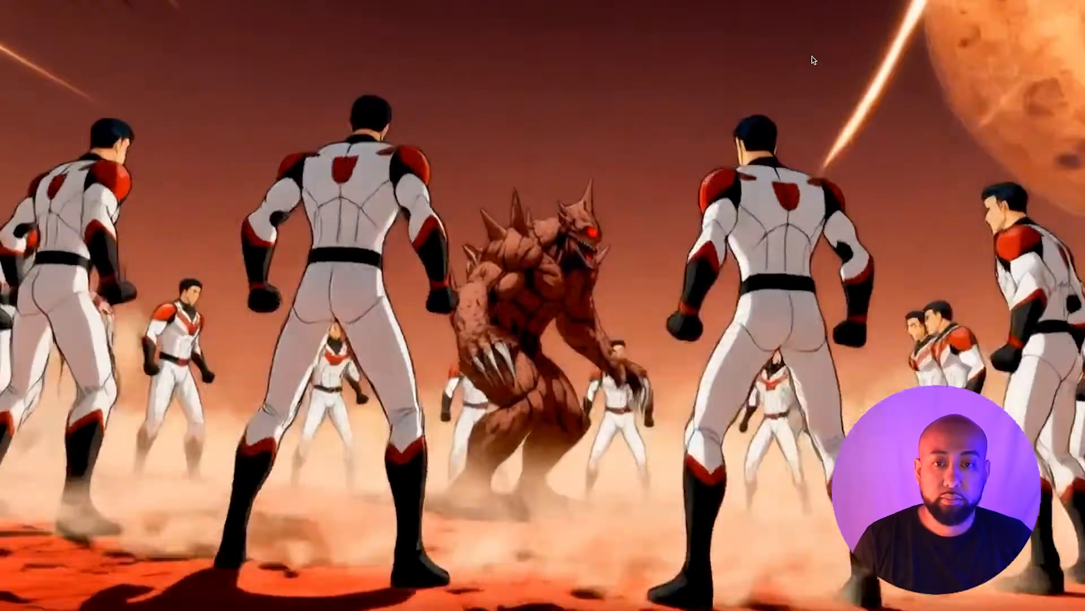